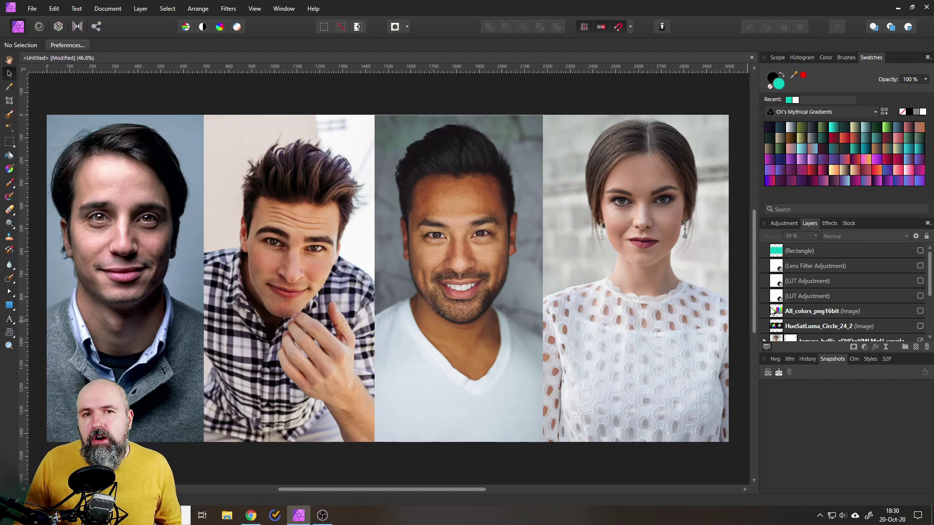
Show the HueSatLuma_Circle_24_2 colour-wheel chart instead of All_colors, and enable the Lens Filter adjustment.
{"action": "left_click", "coordinate": [920, 311]}
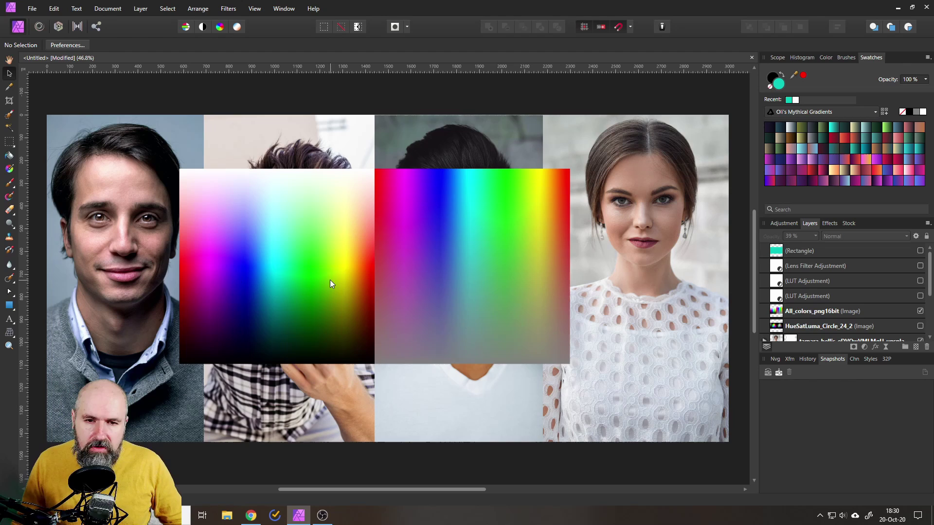
{"action": "left_click", "coordinate": [920, 311]}
{"action": "left_click", "coordinate": [919, 326]}
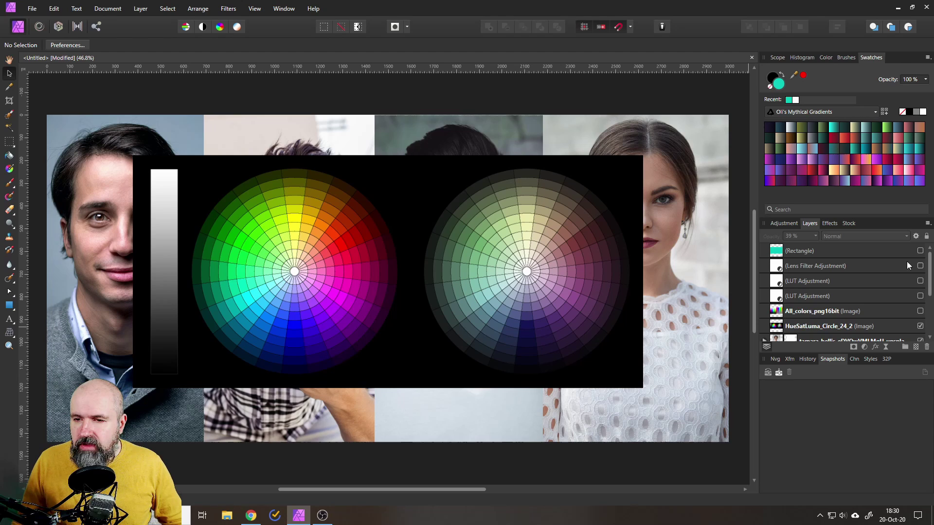
{"action": "left_click", "coordinate": [920, 266]}
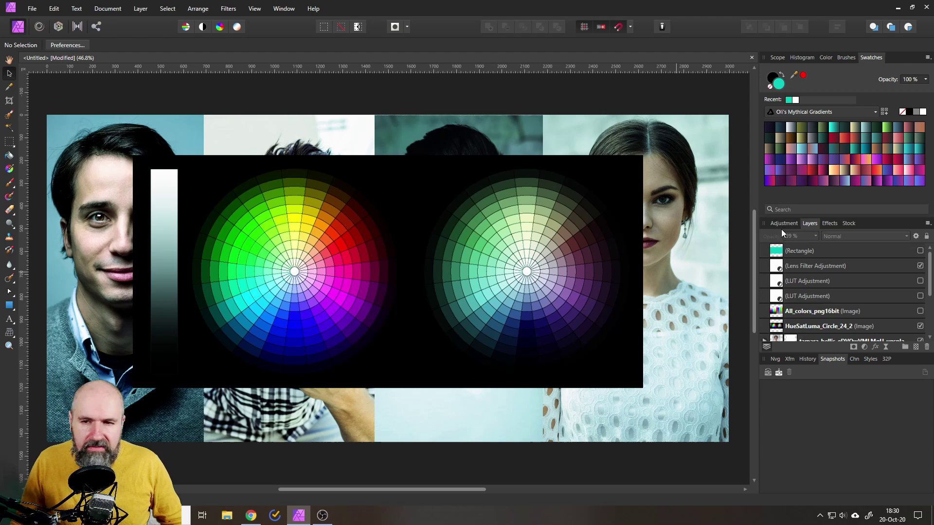
Try Hard Mix, then Lighter Color, as the Lens Filter adjustment's blend mode.
{"action": "left_click", "coordinate": [784, 266]}
{"action": "left_click", "coordinate": [840, 236]}
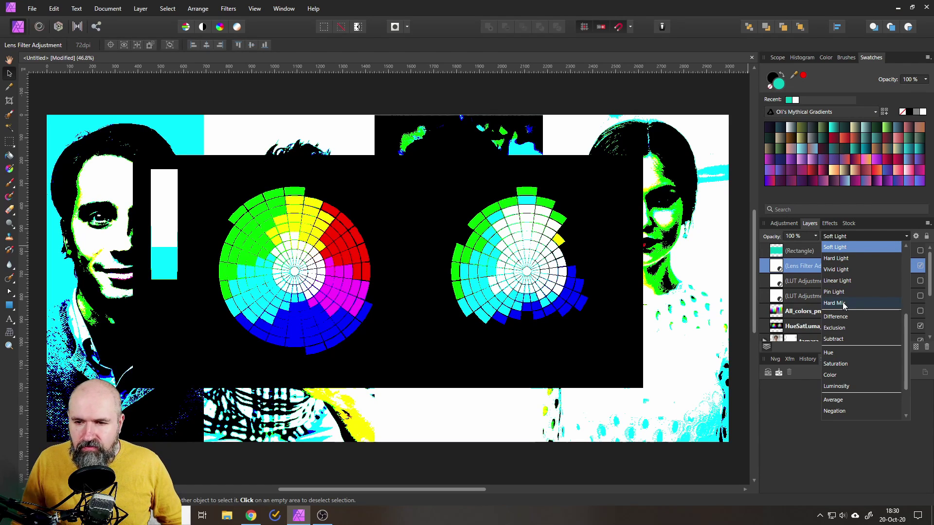
{"action": "left_click", "coordinate": [843, 304]}
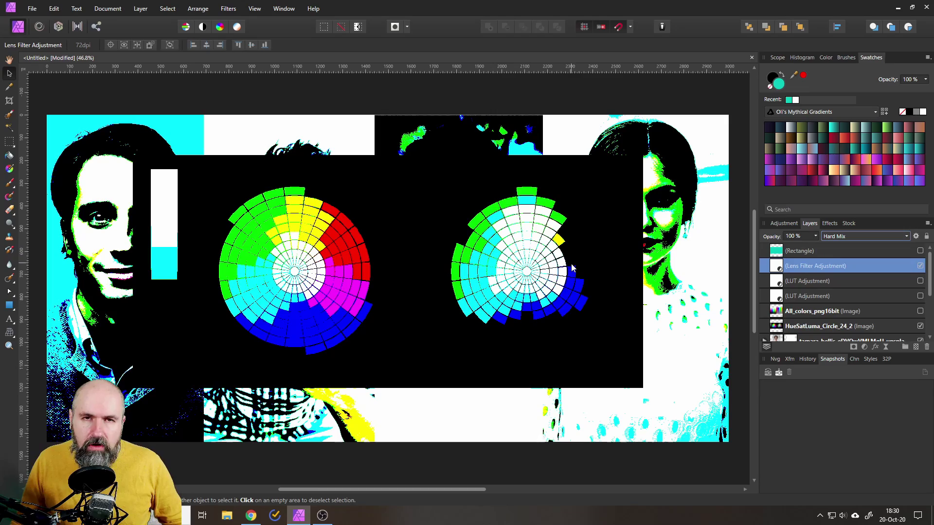
{"action": "left_click", "coordinate": [846, 237]}
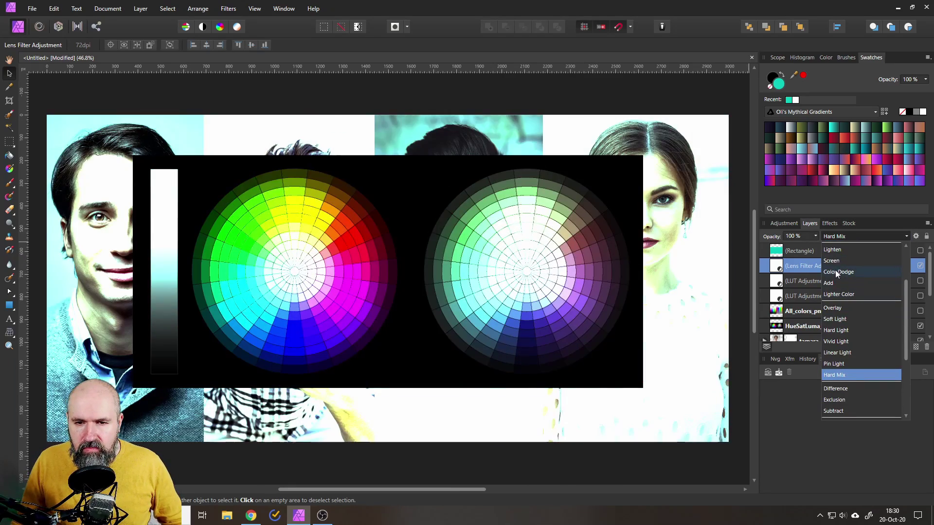
{"action": "left_click", "coordinate": [838, 295]}
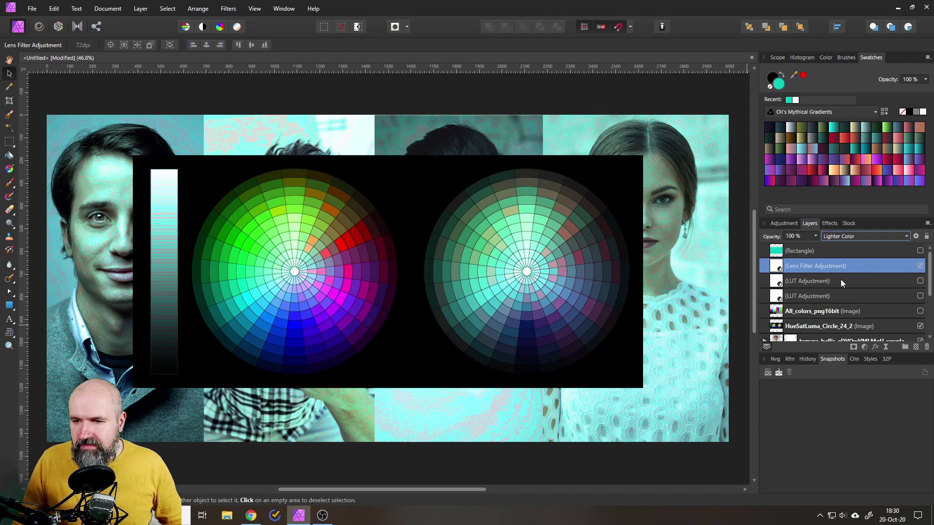
Swap the colour-wheel chart for the All_colors gradient and set the blend mode to Vivid Light.
{"action": "left_click", "coordinate": [920, 326]}
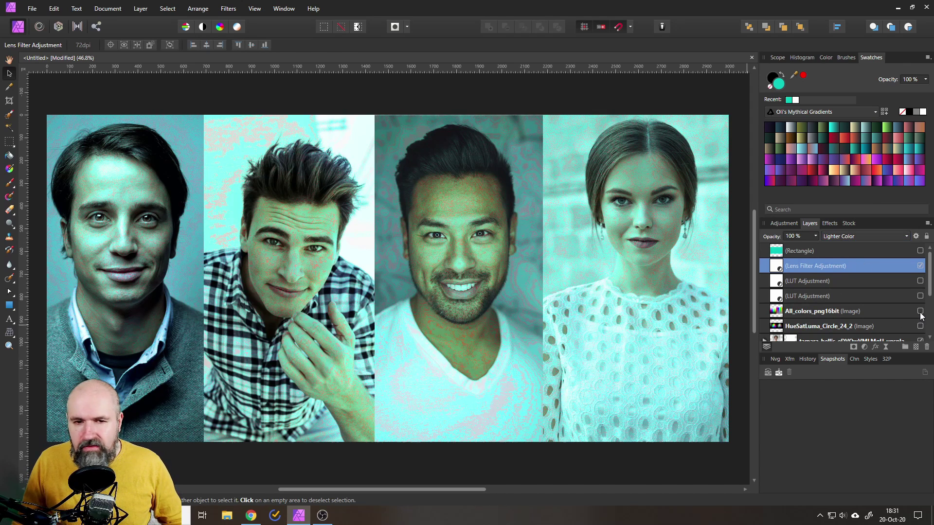
{"action": "left_click", "coordinate": [920, 311]}
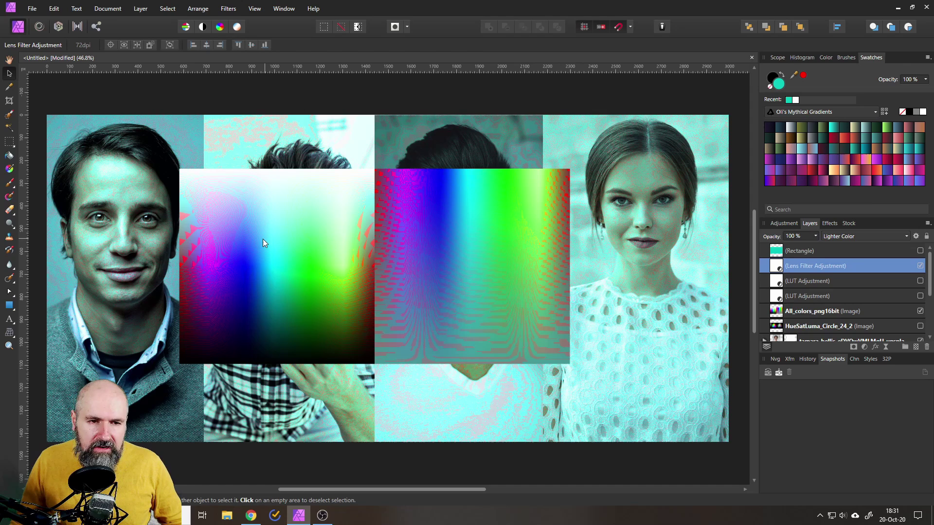
{"action": "left_click", "coordinate": [842, 236]}
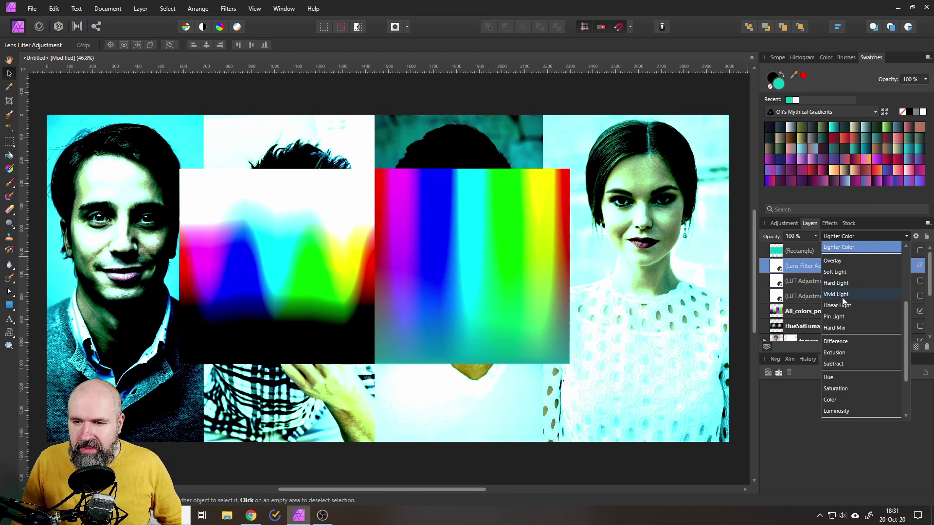
{"action": "left_click", "coordinate": [842, 294]}
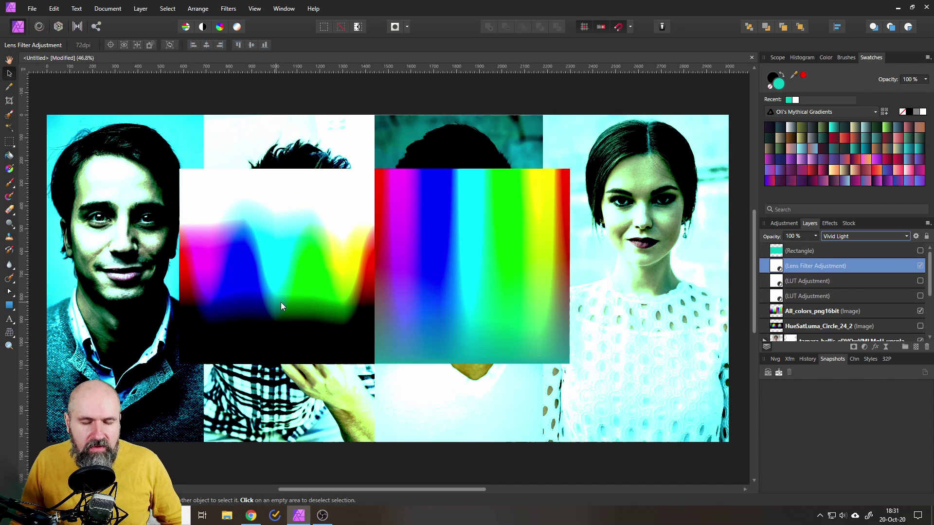
Toggle the Lens Filter adjustment off and on to compare, leaving it hidden.
{"action": "left_click", "coordinate": [920, 266]}
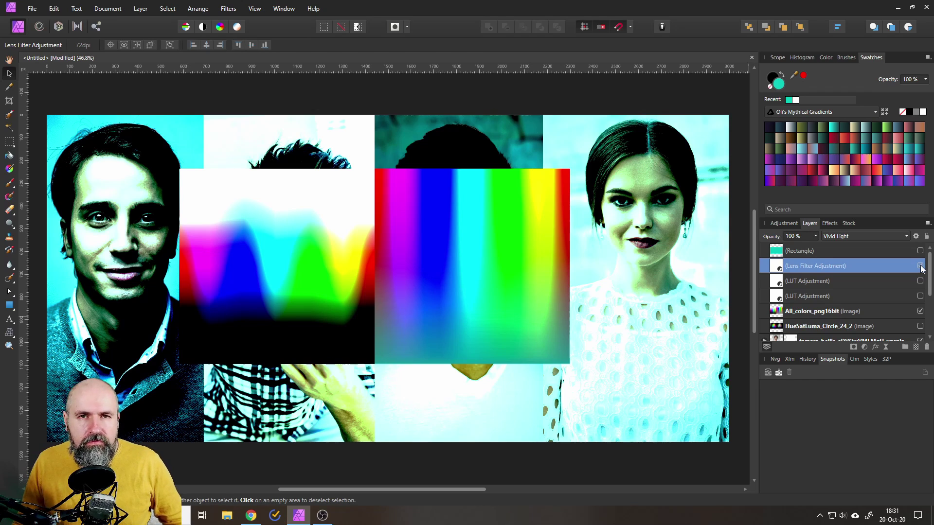
{"action": "left_click", "coordinate": [920, 266]}
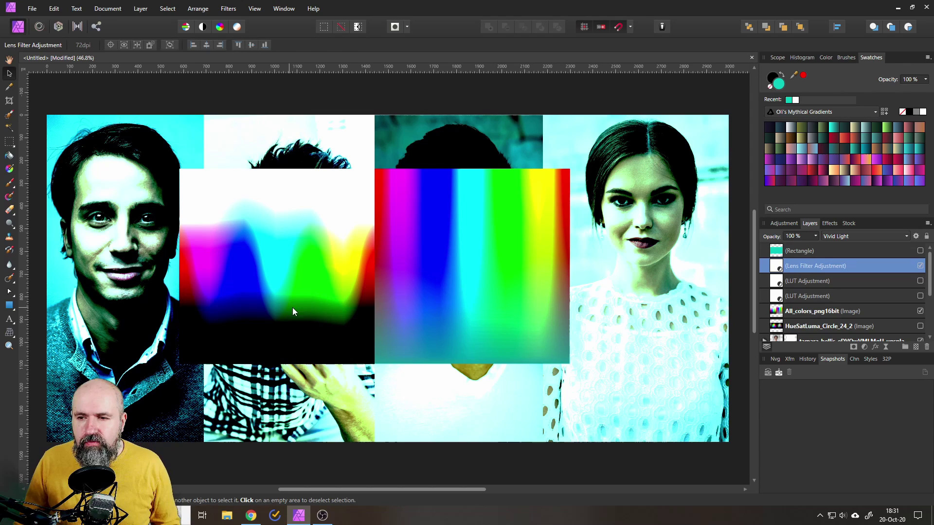
{"action": "left_click", "coordinate": [919, 266]}
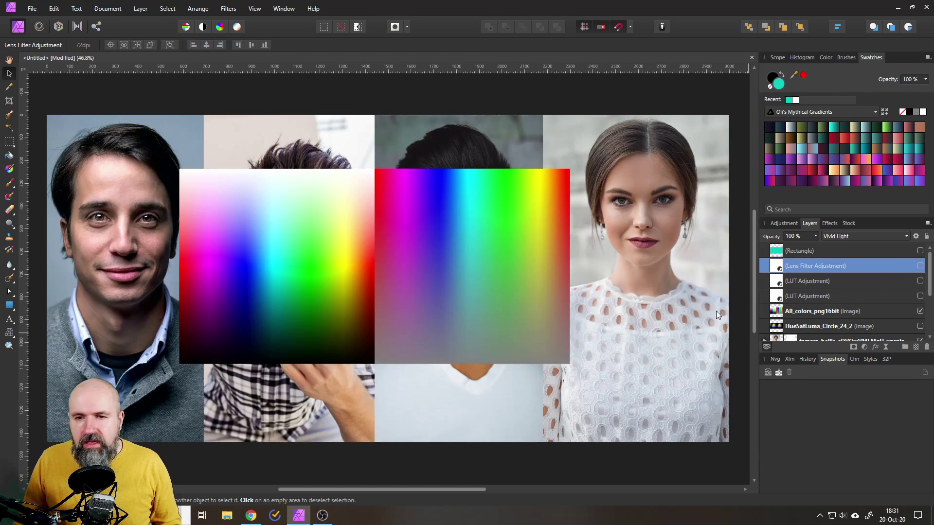
Hide the All_colors_png16bit gradient chart layer.
{"action": "left_click", "coordinate": [920, 311]}
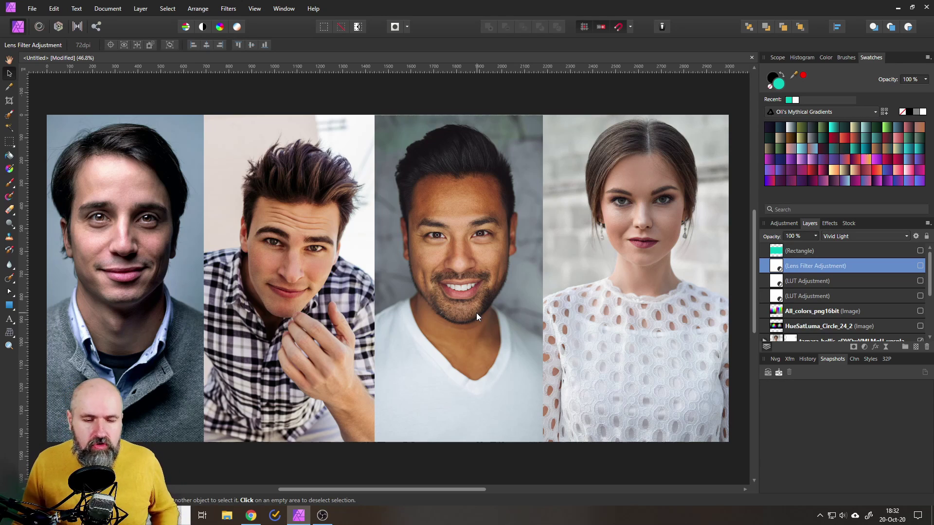
Bring up the 3D LUT Creator materials page in Chrome and scroll down.
{"action": "left_click", "coordinate": [251, 516]}
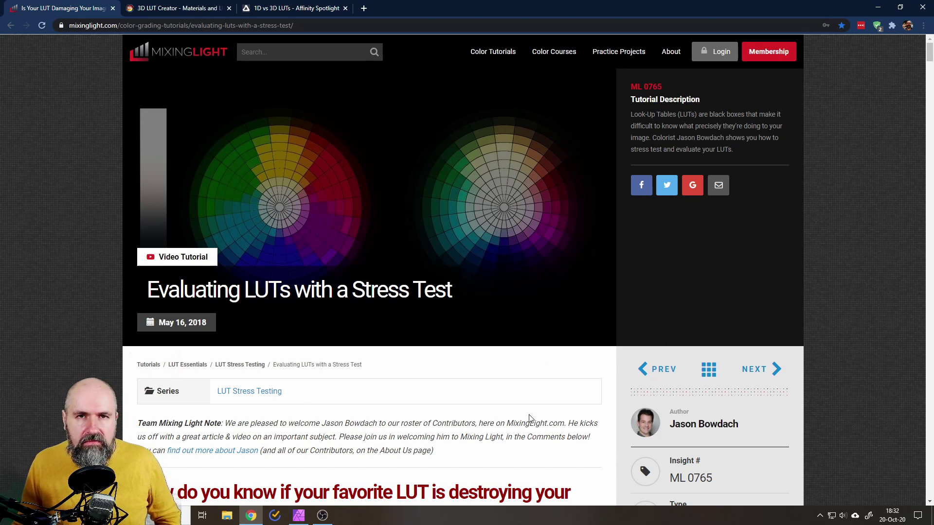
{"action": "left_click", "coordinate": [156, 10]}
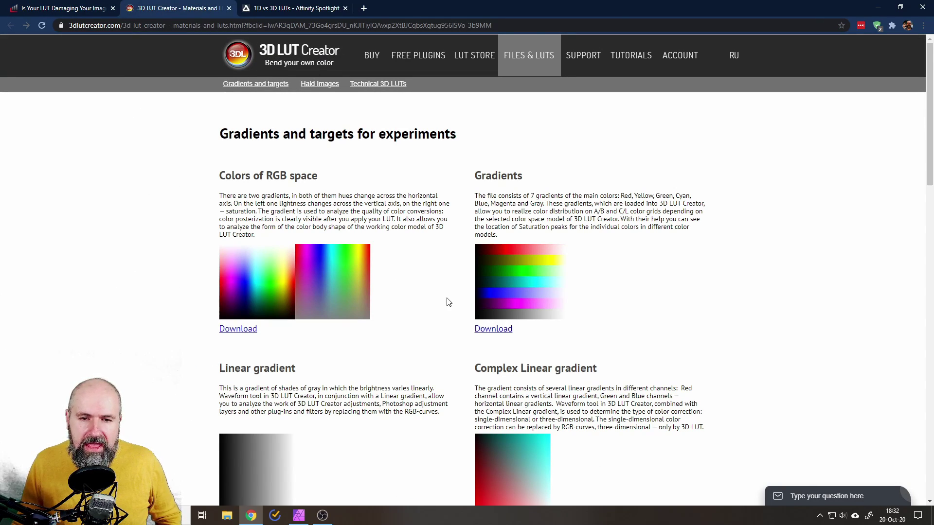
{"action": "scroll", "coordinate": [469, 284], "scroll_direction": "down", "scroll_amount": 1}
{"action": "scroll", "coordinate": [469, 283], "scroll_direction": "down", "scroll_amount": 6}
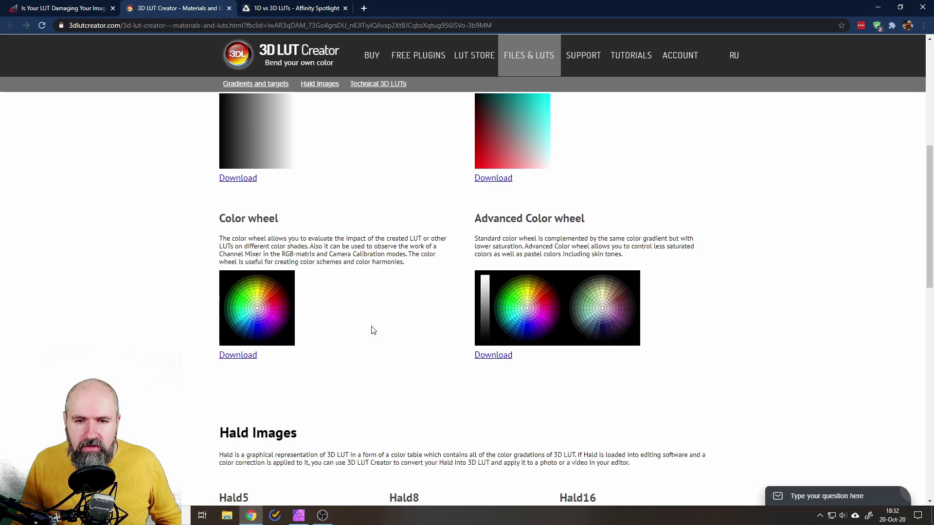
{"action": "scroll", "coordinate": [444, 267], "scroll_direction": "down", "scroll_amount": 3}
Browse the downloads, highlighting the Technical 3D LUTs heading, then return toward the top.
{"action": "scroll", "coordinate": [445, 266], "scroll_direction": "up", "scroll_amount": 5}
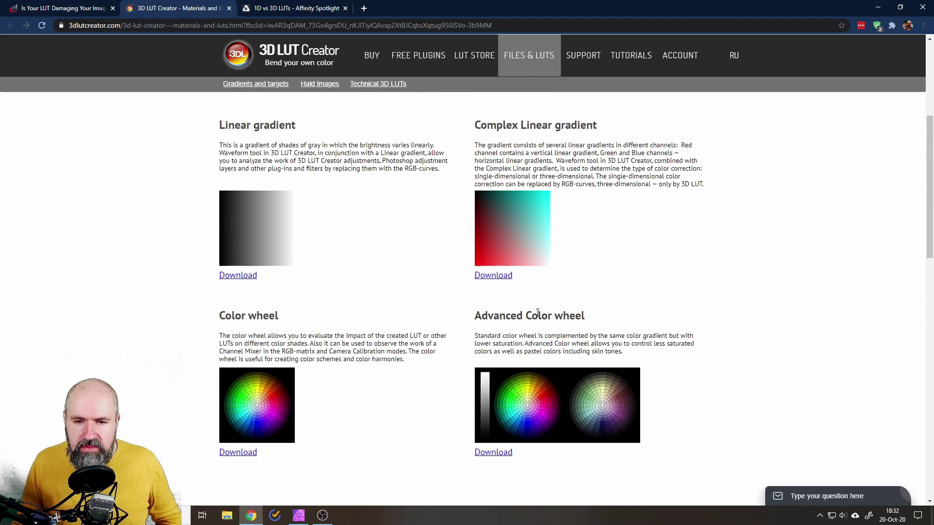
{"action": "scroll", "coordinate": [323, 348], "scroll_direction": "down", "scroll_amount": 1}
{"action": "scroll", "coordinate": [325, 346], "scroll_direction": "down", "scroll_amount": 5}
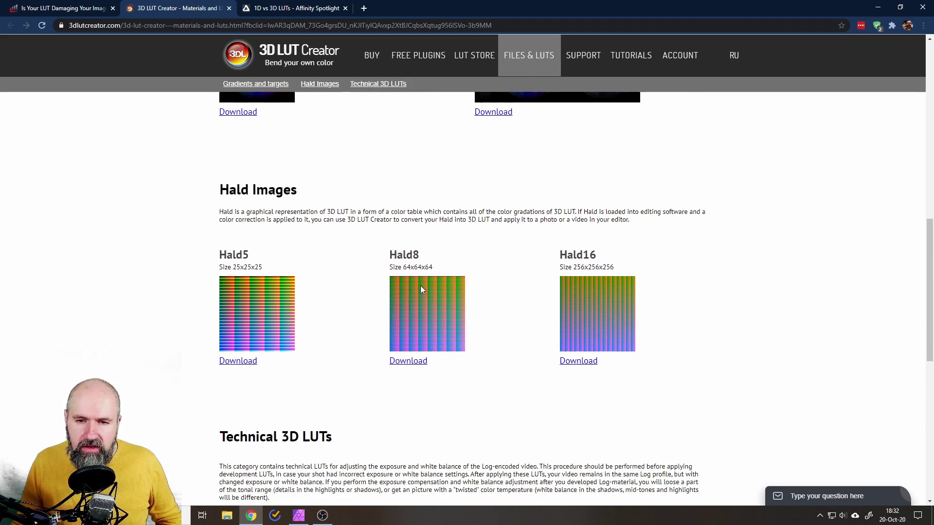
{"action": "scroll", "coordinate": [321, 351], "scroll_direction": "down", "scroll_amount": 4}
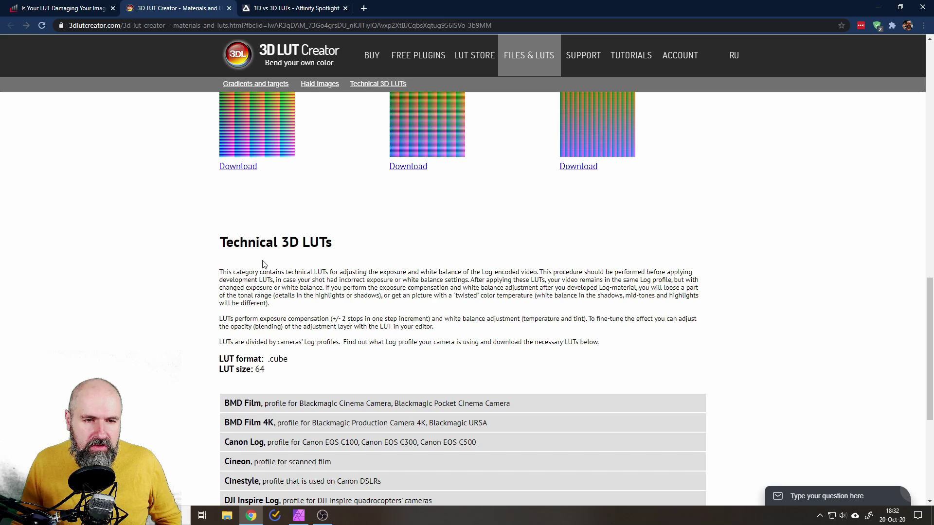
{"action": "left_click_drag", "start_coordinate": [222, 245], "coordinate": [379, 248]}
{"action": "scroll", "coordinate": [335, 348], "scroll_direction": "down", "scroll_amount": 5}
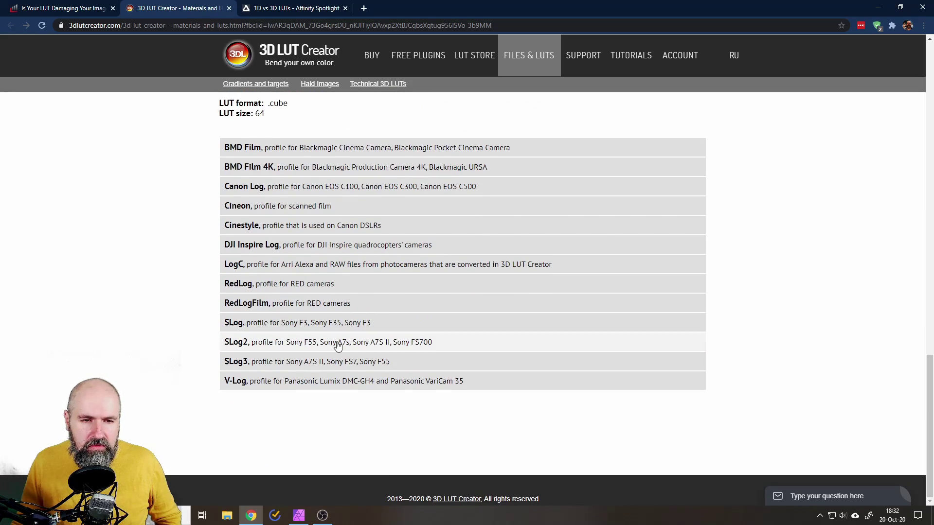
{"action": "scroll", "coordinate": [337, 350], "scroll_direction": "up", "scroll_amount": 12}
{"action": "scroll", "coordinate": [338, 348], "scroll_direction": "up", "scroll_amount": 6}
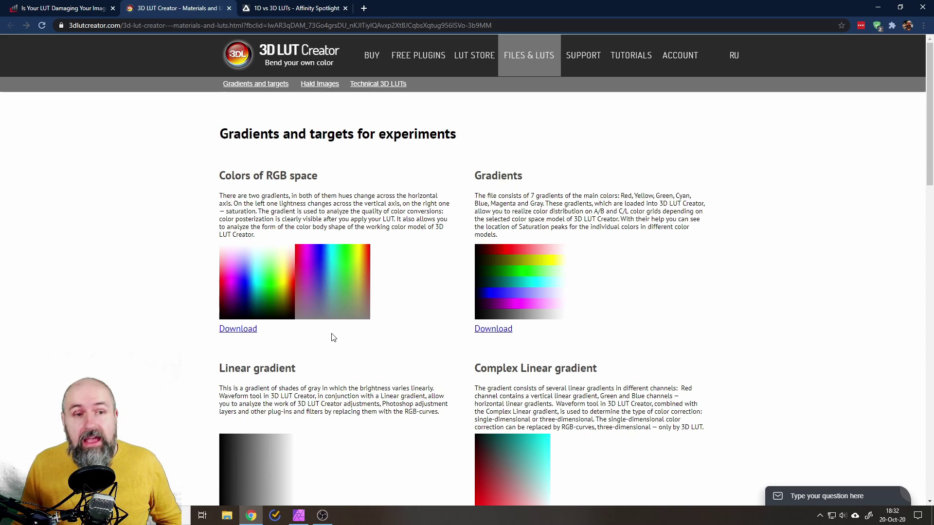
Read the Spotlight '1D vs 3D LUTs' article, then return to Affinity Photo.
{"action": "left_click", "coordinate": [298, 9]}
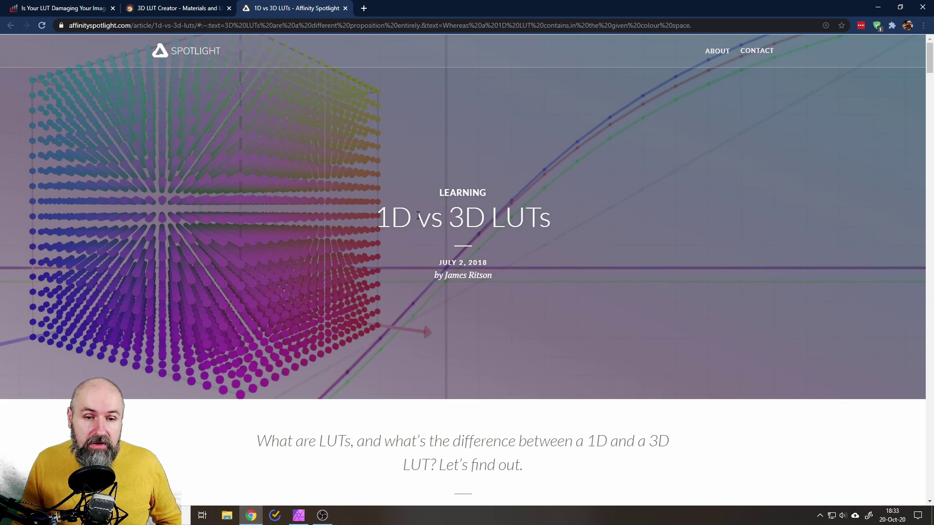
{"action": "left_click_drag", "start_coordinate": [418, 216], "coordinate": [362, 222]}
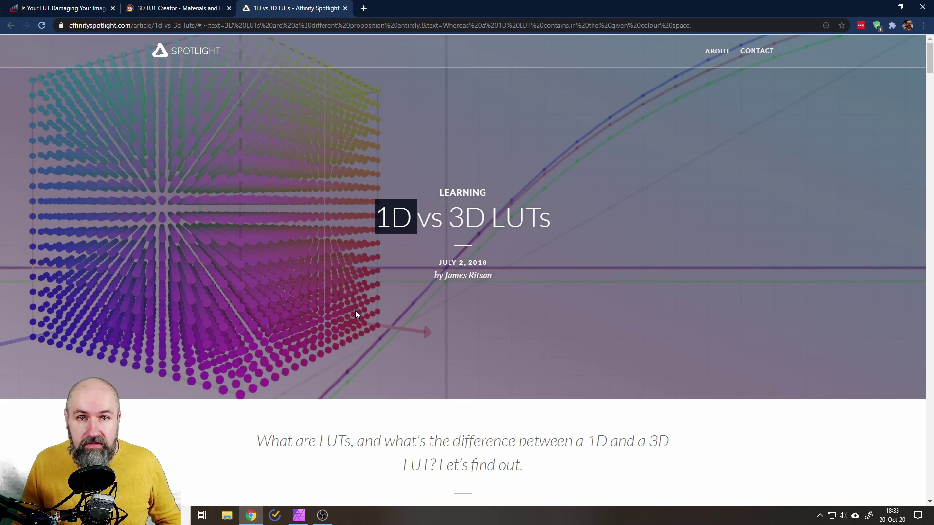
{"action": "left_click", "coordinate": [390, 220]}
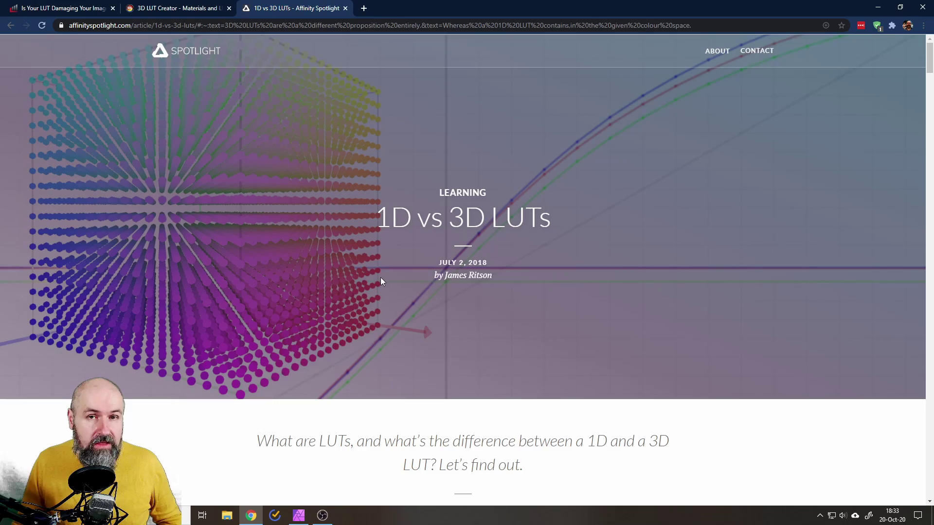
{"action": "scroll", "coordinate": [235, 374], "scroll_direction": "down", "scroll_amount": 10}
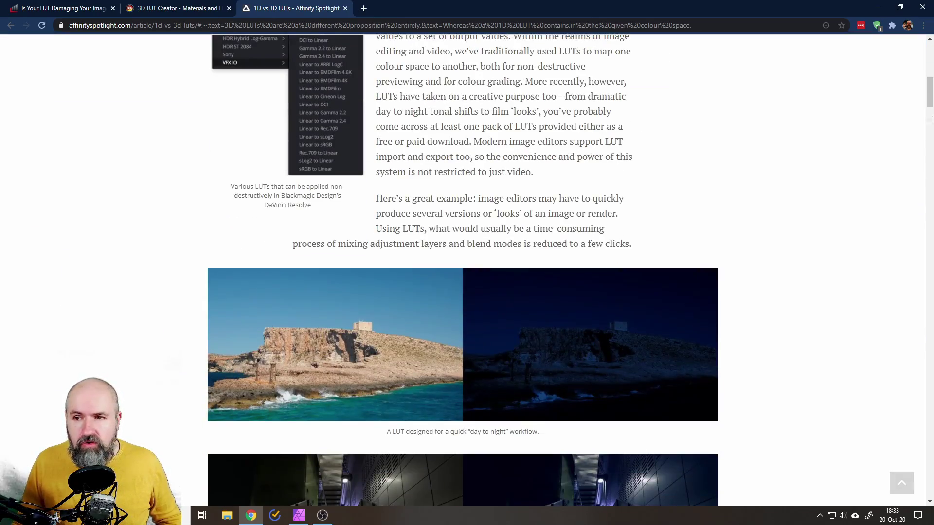
{"action": "left_click_drag", "start_coordinate": [928, 90], "coordinate": [907, 52]}
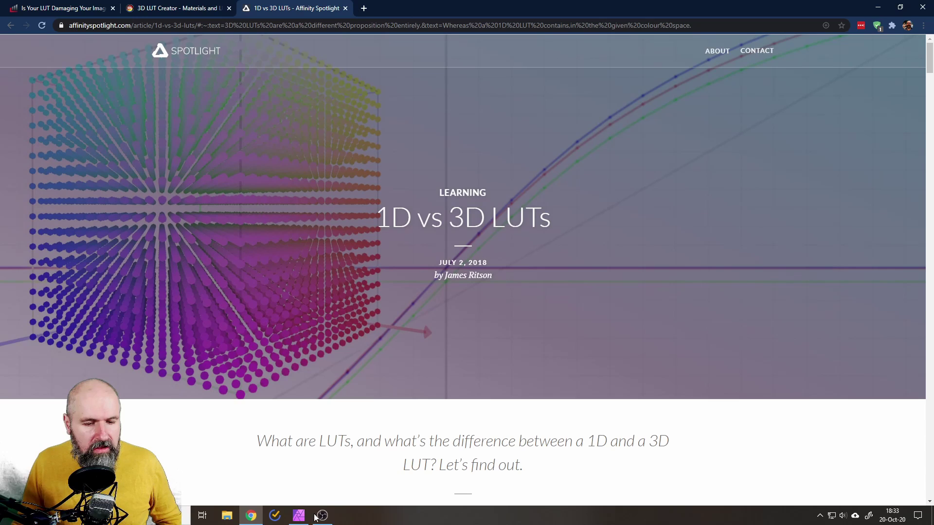
{"action": "left_click", "coordinate": [298, 516]}
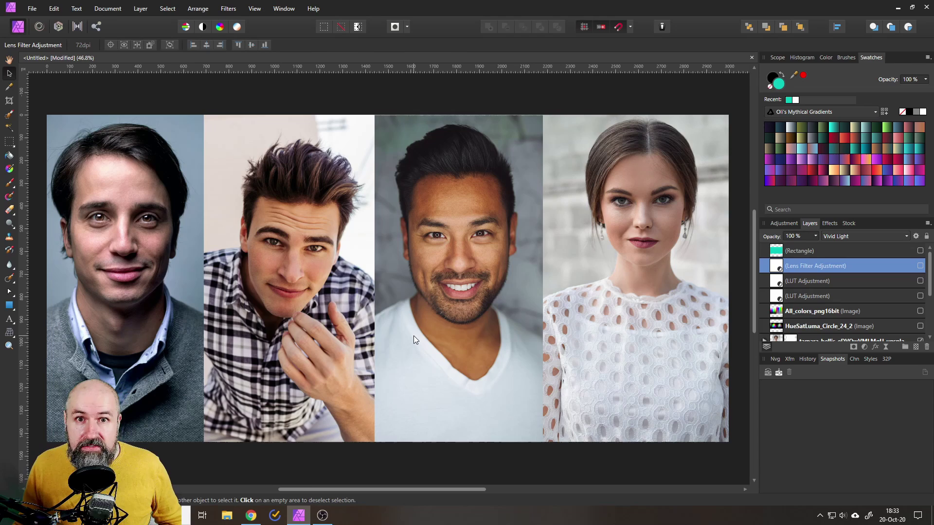
Show and select the teal Rectangle layer, with its blend mode set to Normal.
{"action": "left_click", "coordinate": [920, 251]}
{"action": "left_click", "coordinate": [848, 251]}
{"action": "left_click", "coordinate": [864, 236]}
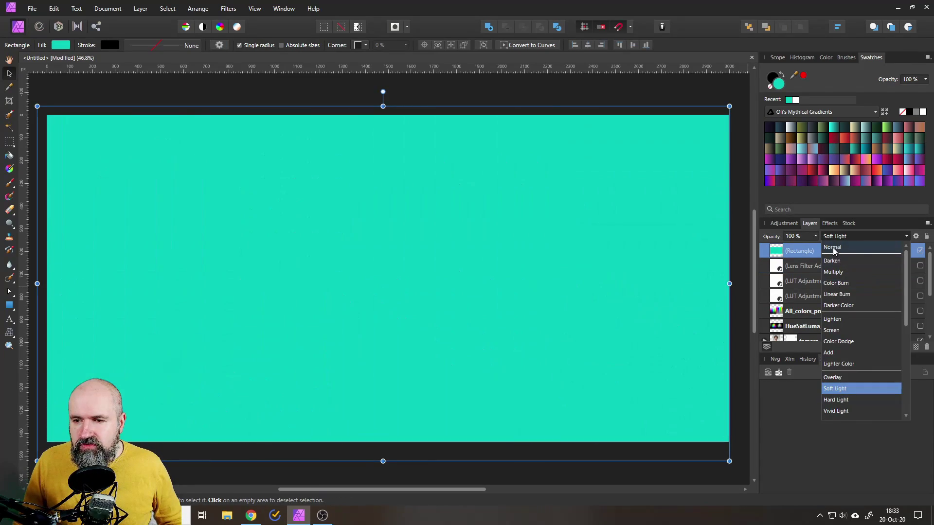
{"action": "left_click", "coordinate": [833, 251]}
Stretch the teal rectangle over the whole canvas and set its blend mode to Soft Light.
{"action": "left_click_drag", "start_coordinate": [729, 106], "coordinate": [312, 124]}
{"action": "left_click_drag", "start_coordinate": [128, 241], "coordinate": [124, 217]}
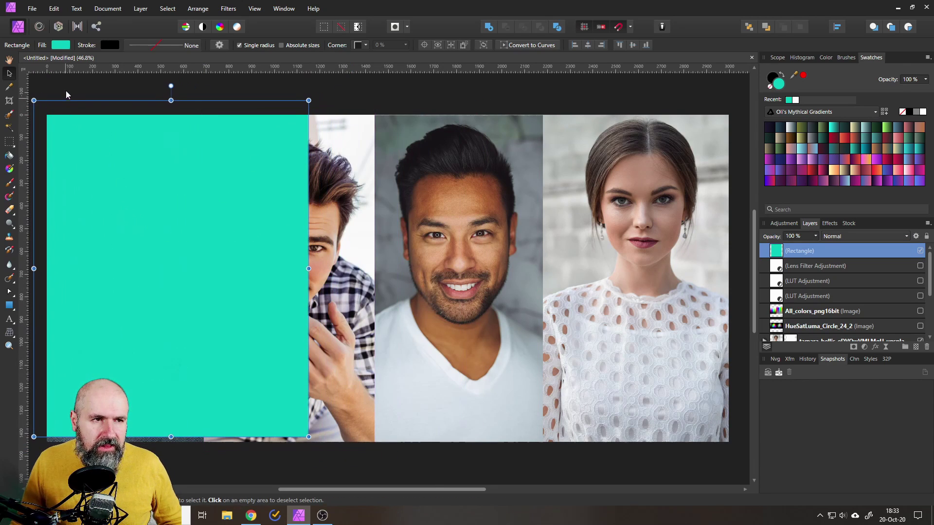
{"action": "left_click", "coordinate": [57, 44]}
{"action": "left_click", "coordinate": [57, 44]}
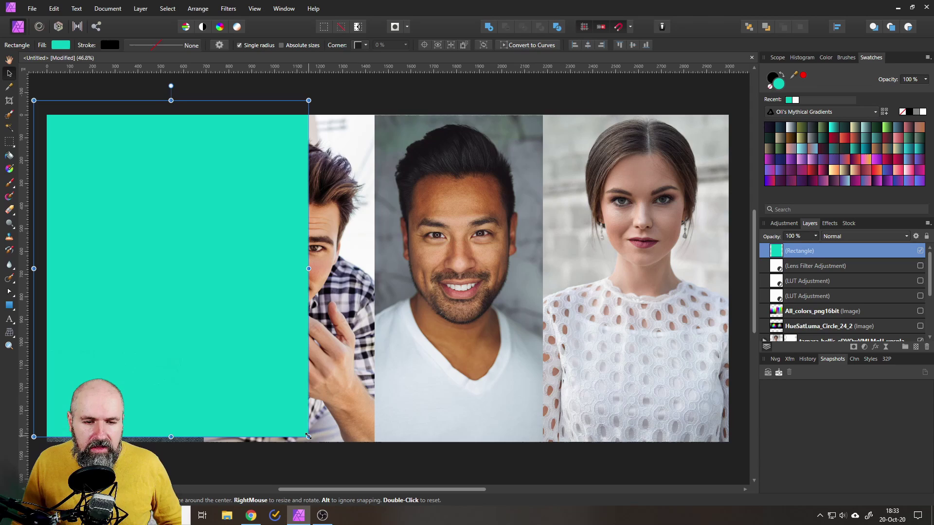
{"action": "left_click_drag", "start_coordinate": [308, 437], "coordinate": [736, 455]}
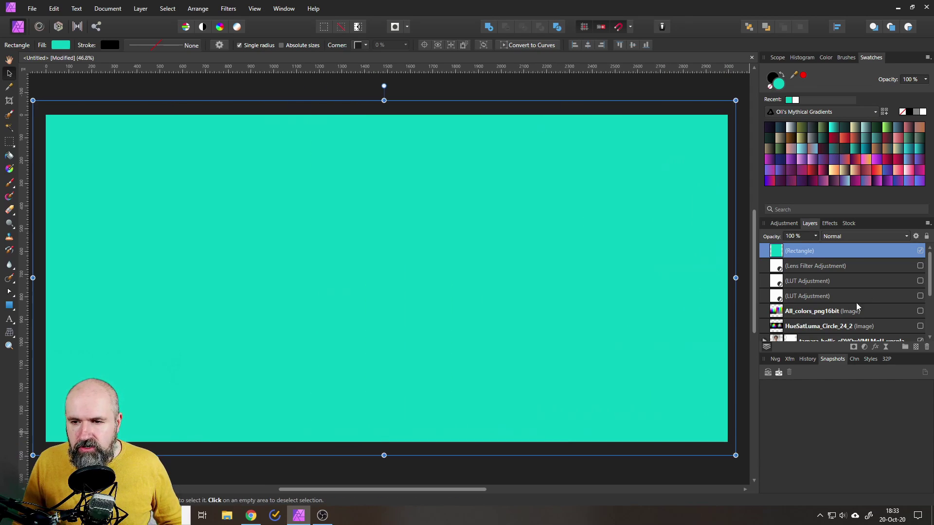
{"action": "left_click", "coordinate": [839, 236]}
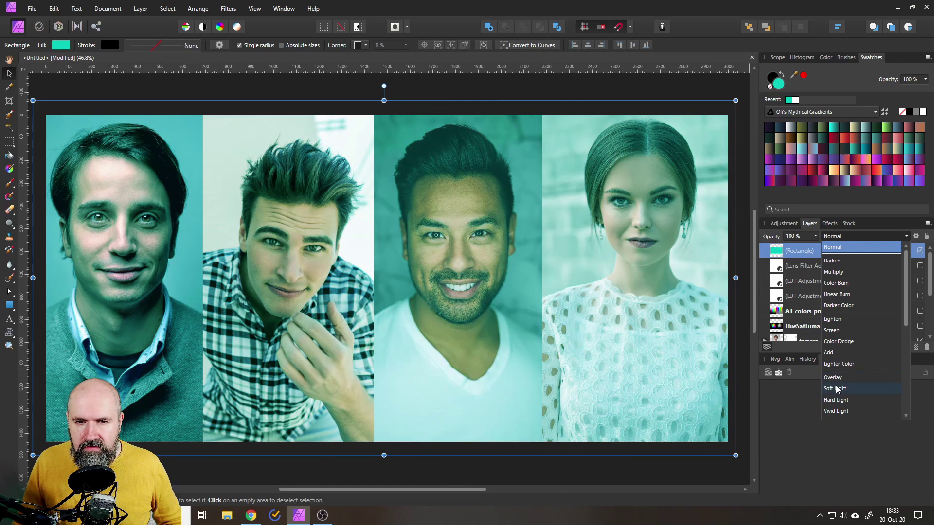
{"action": "left_click", "coordinate": [837, 389]}
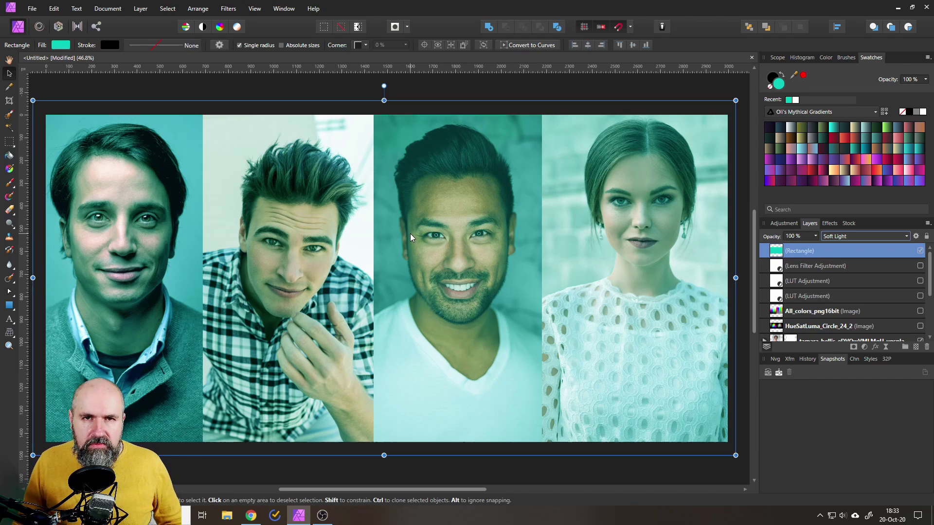
Preview the Export LUT dialog without exporting, then hide the teal rectangle and select Lens Filter Adjustment.
{"action": "left_click", "coordinate": [32, 8]}
{"action": "left_click", "coordinate": [42, 231]}
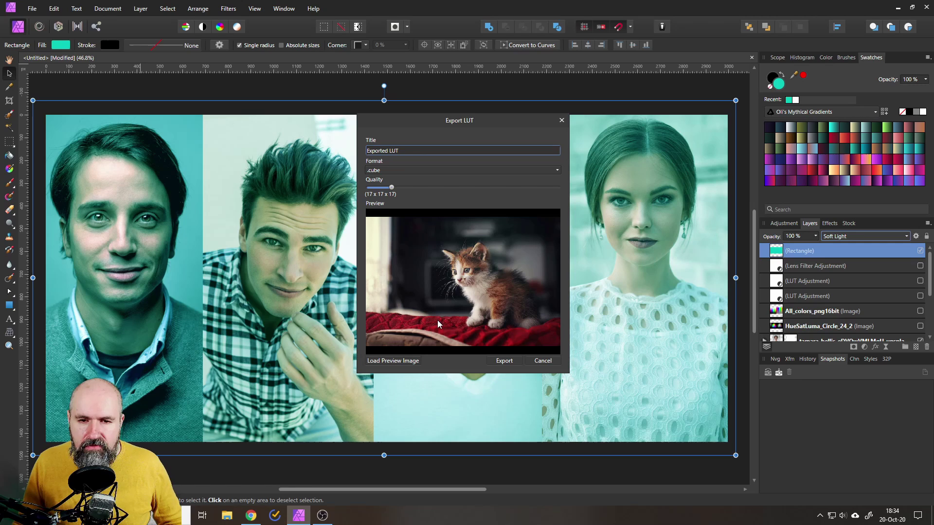
{"action": "left_click", "coordinate": [541, 361]}
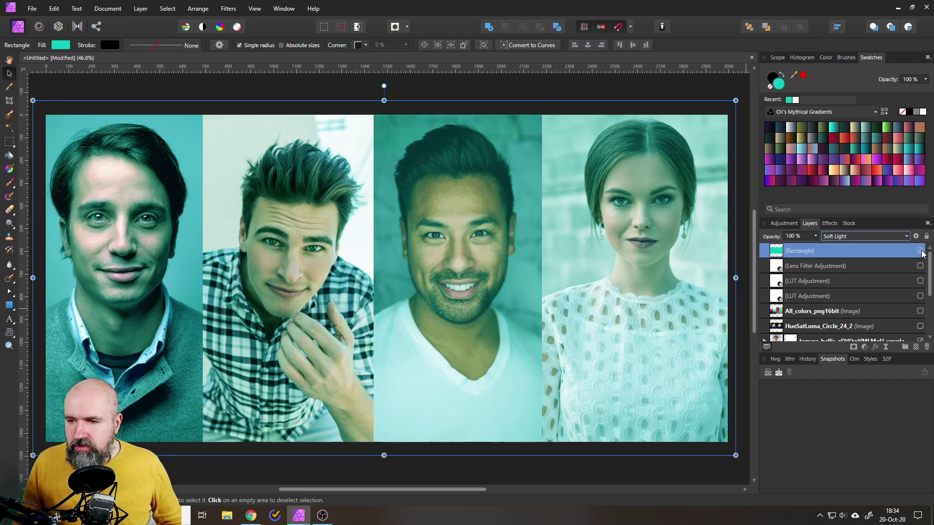
{"action": "left_click", "coordinate": [920, 251]}
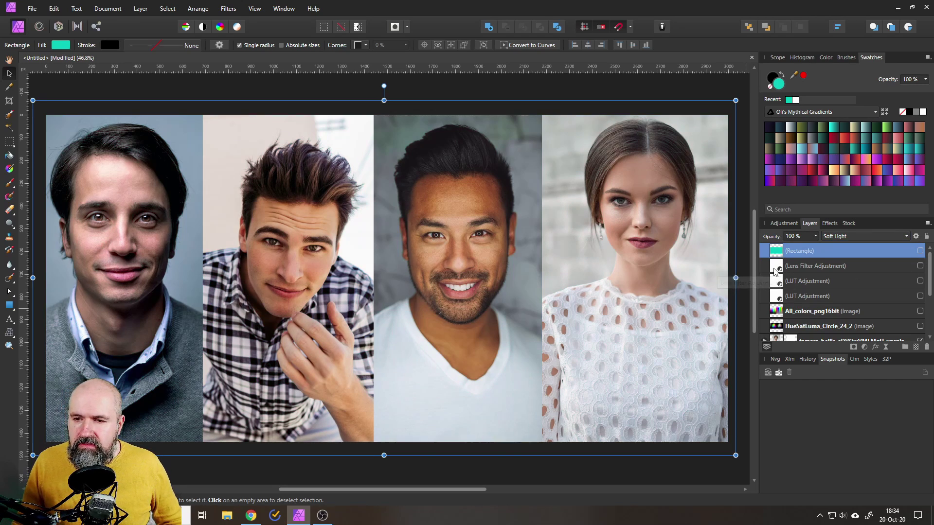
{"action": "left_click", "coordinate": [784, 267]}
Enable the Lens Filter Adjustment layer with Soft Light layer blending.
{"action": "left_click", "coordinate": [920, 266]}
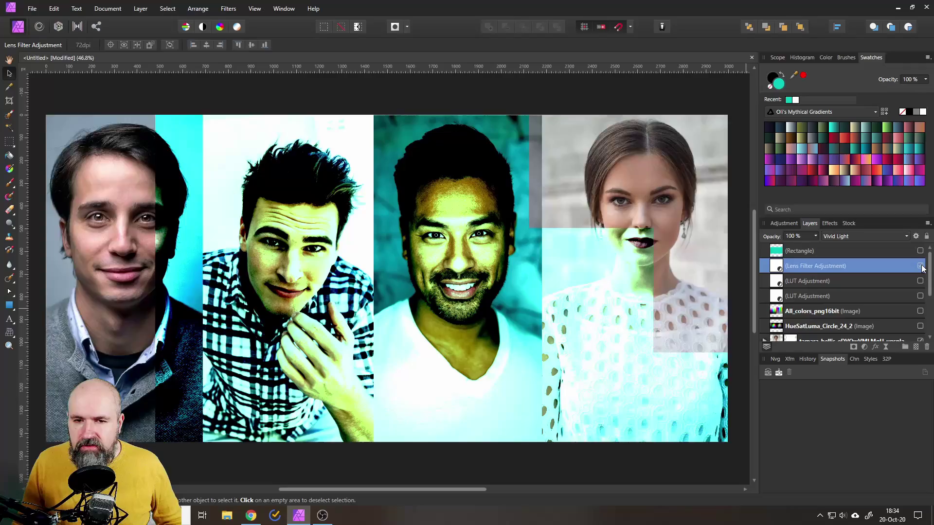
{"action": "left_click", "coordinate": [845, 237]}
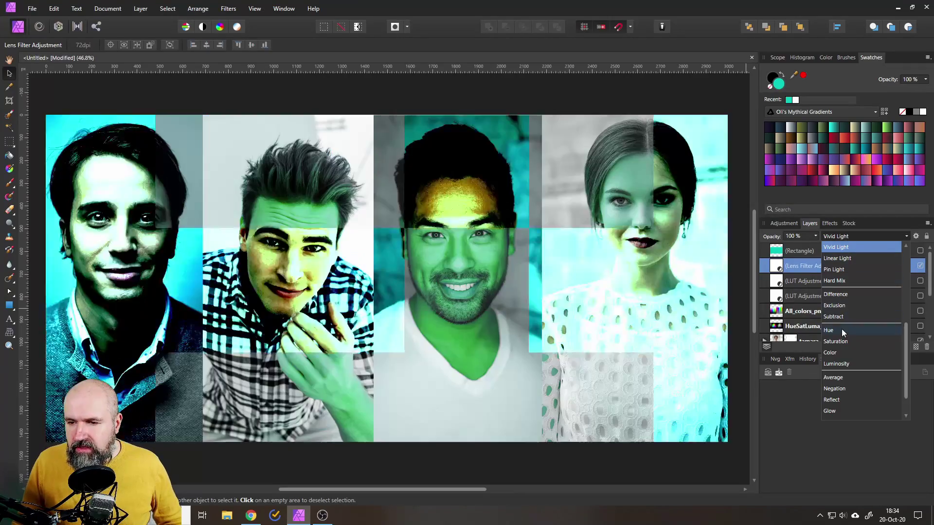
{"action": "scroll", "coordinate": [852, 302], "scroll_direction": "up", "scroll_amount": 5}
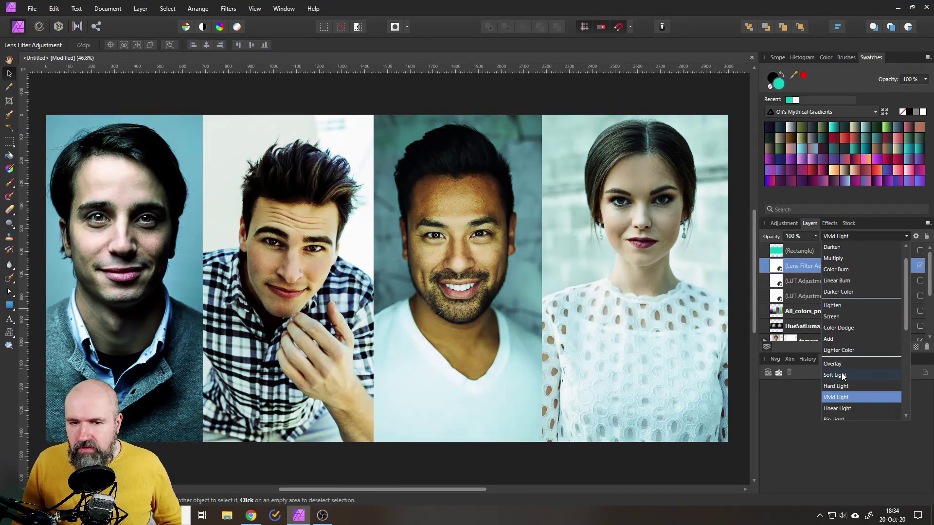
{"action": "left_click", "coordinate": [843, 376]}
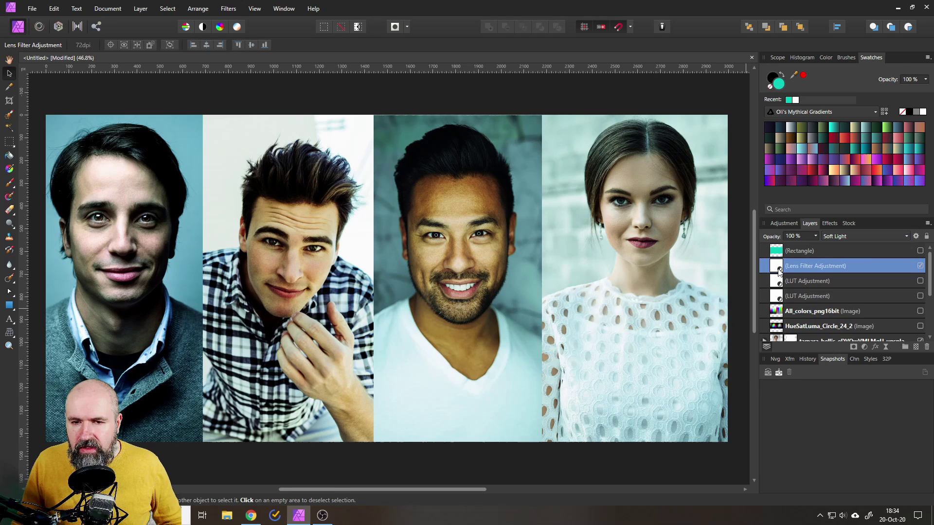
Set the Lens Filter's optical density to 100% and its blend mode to Color.
{"action": "double_click", "coordinate": [777, 266]}
{"action": "left_click_drag", "start_coordinate": [692, 347], "coordinate": [594, 348]}
{"action": "left_click_drag", "start_coordinate": [709, 346], "coordinate": [744, 349]}
{"action": "left_click", "coordinate": [705, 375]}
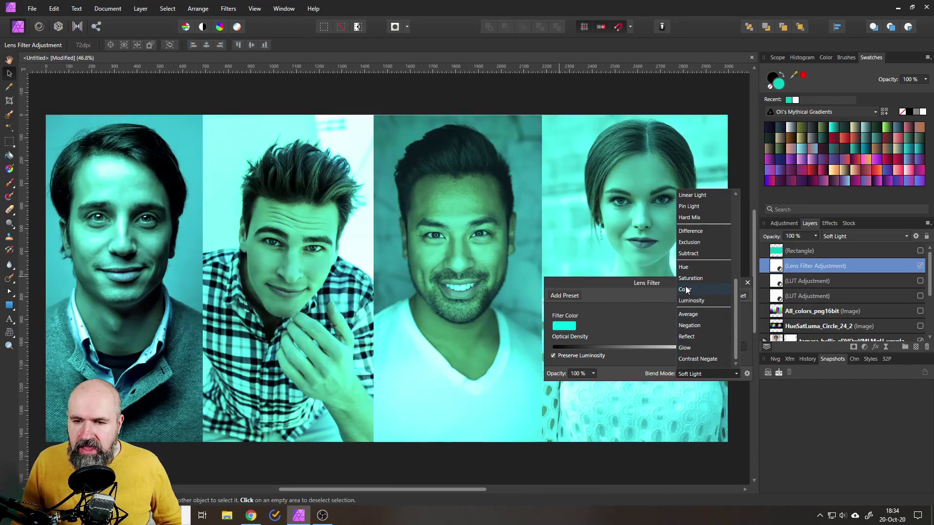
{"action": "left_click", "coordinate": [686, 288]}
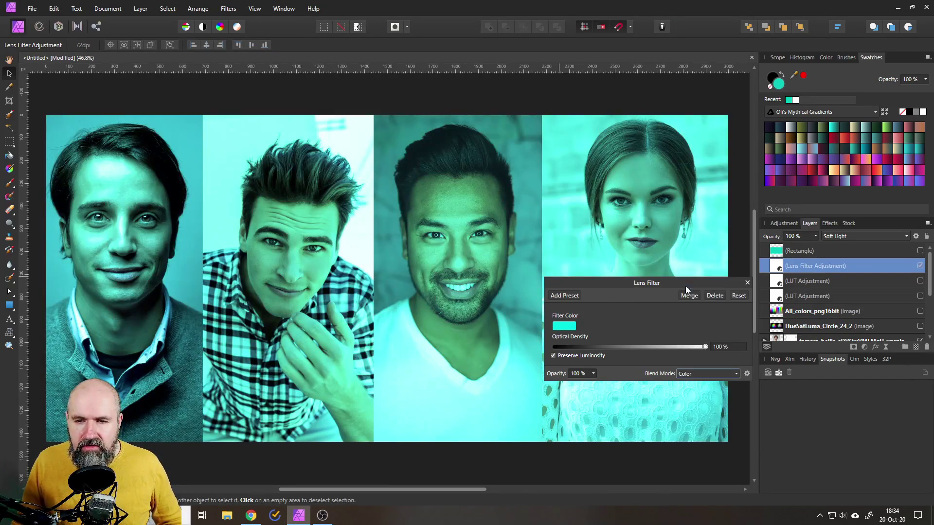
{"action": "left_click", "coordinate": [748, 284]}
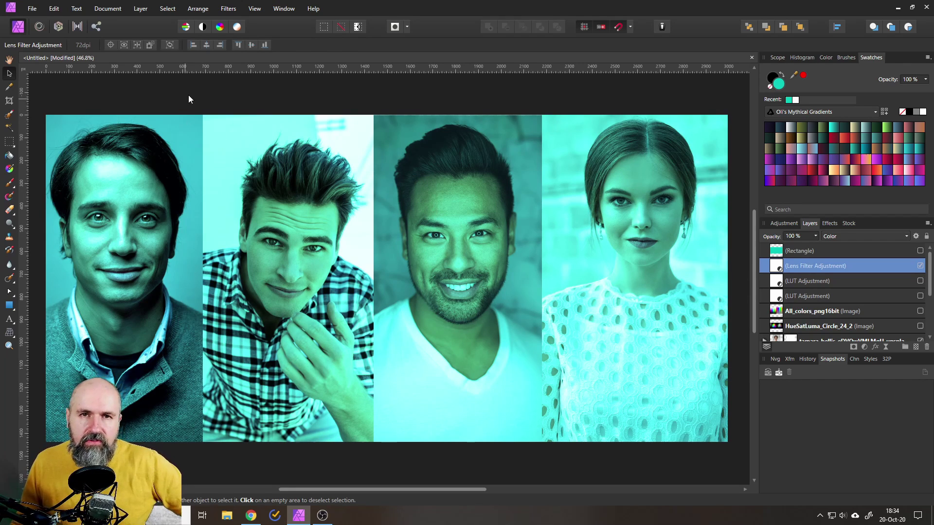
{"action": "left_click", "coordinate": [25, 10]}
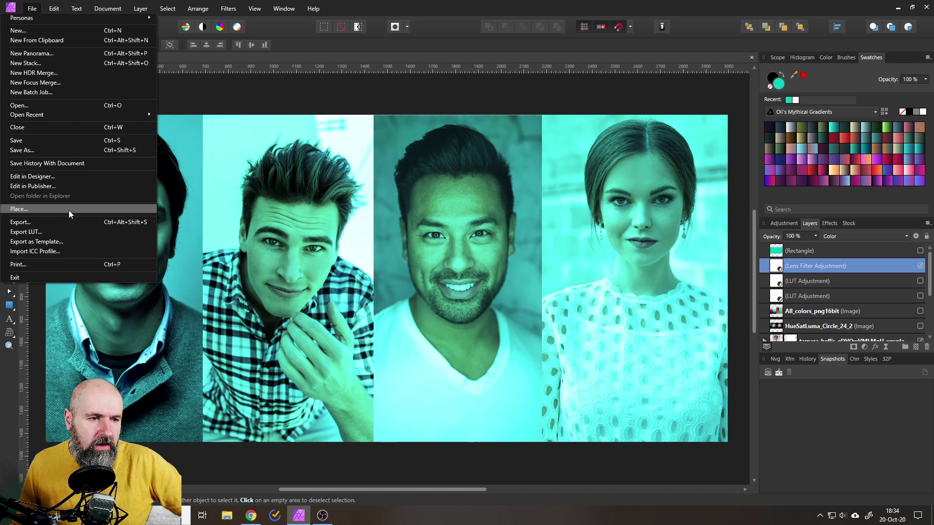
{"action": "left_click", "coordinate": [65, 232]}
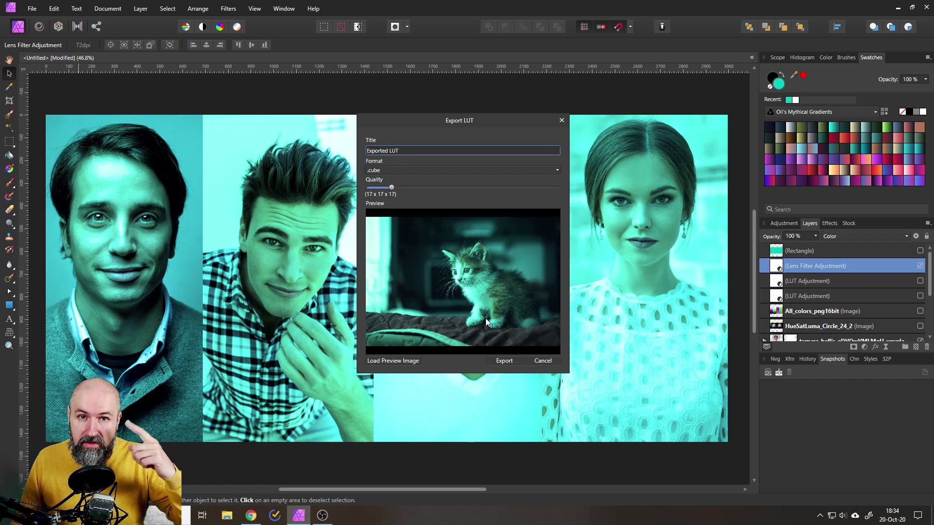
{"action": "left_click", "coordinate": [542, 362]}
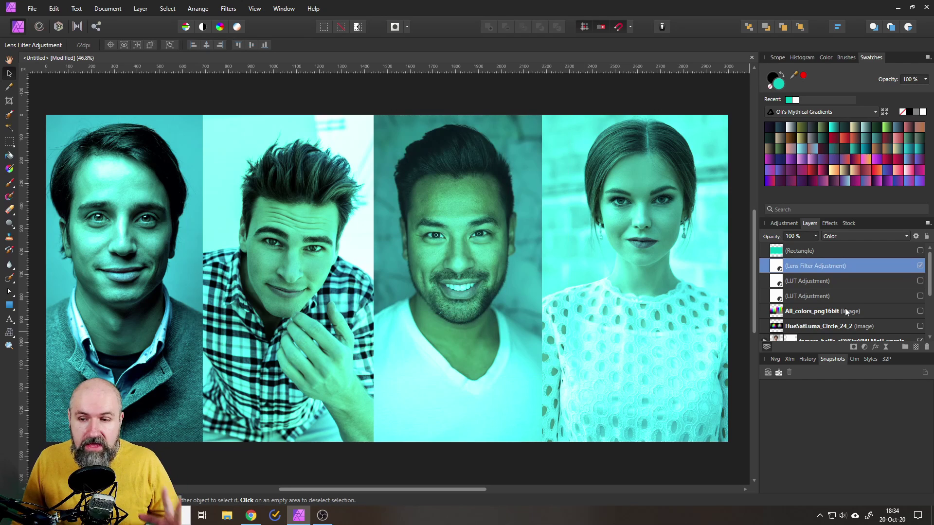
Hide the Lens Filter Adjustment layer to remove the cyan tint.
{"action": "left_click", "coordinate": [920, 266]}
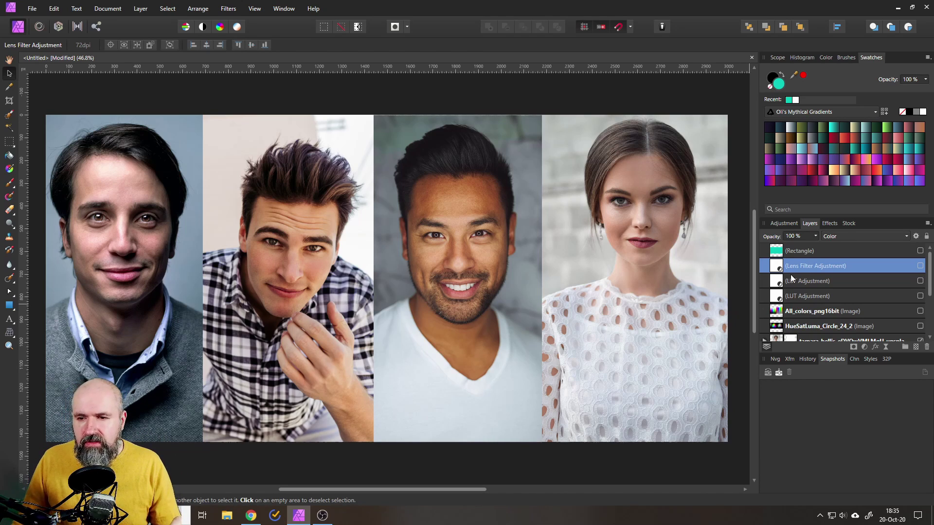
Raise the lower Pola-Flyod Portrait LUT adjustment's opacity to 100%.
{"action": "left_click", "coordinate": [814, 297]}
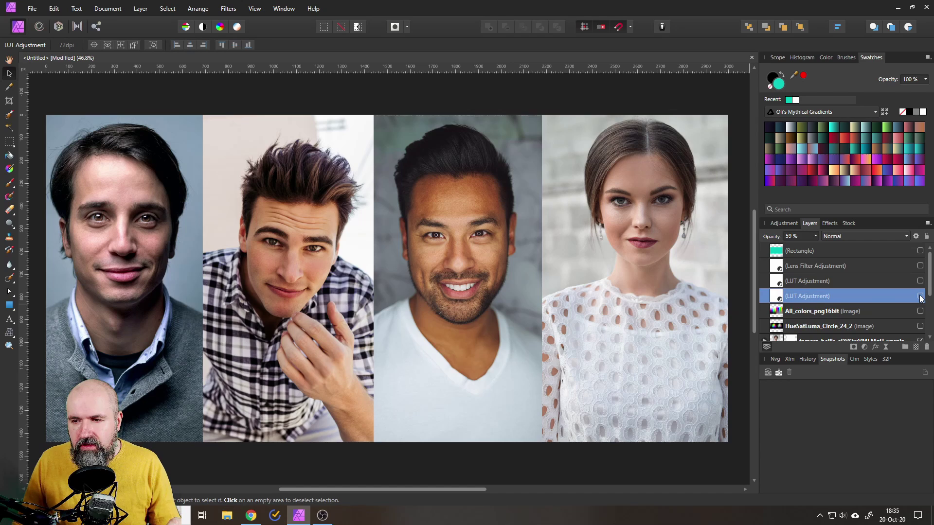
{"action": "left_click", "coordinate": [920, 296]}
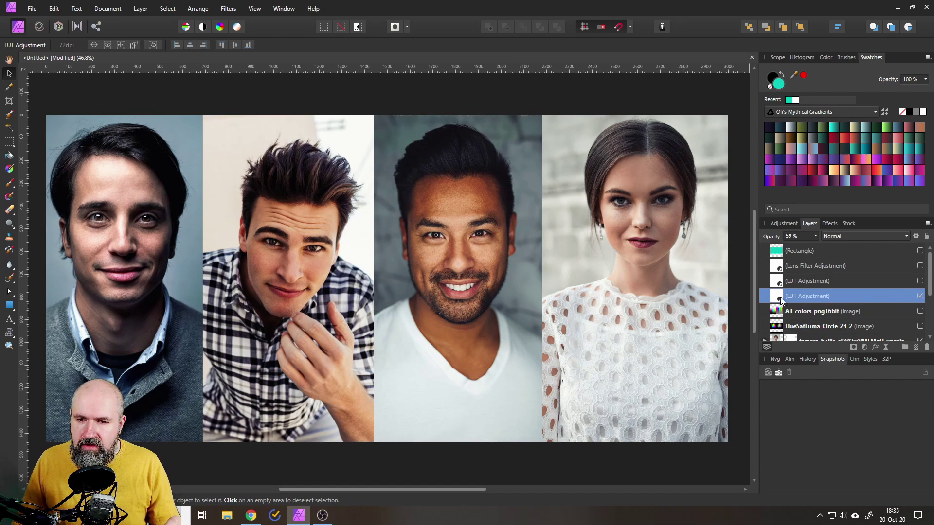
{"action": "double_click", "coordinate": [778, 298]}
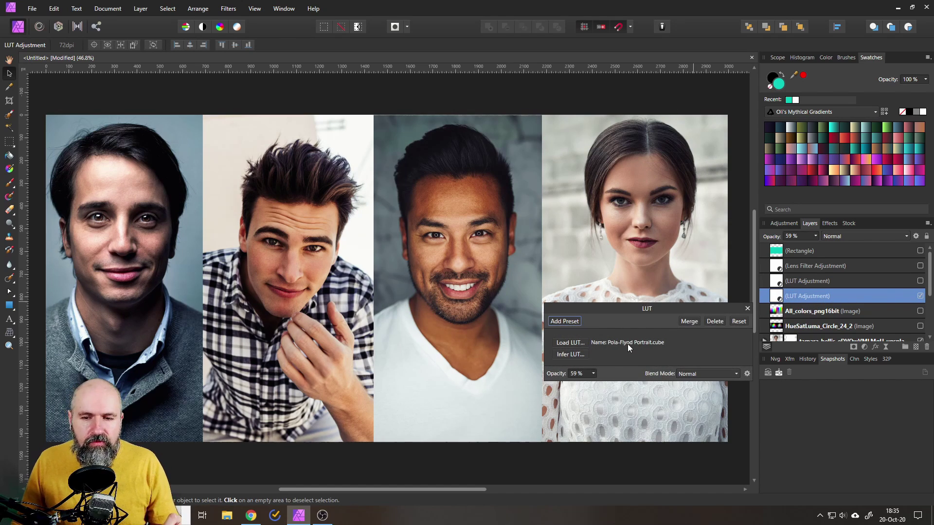
{"action": "left_click", "coordinate": [747, 308]}
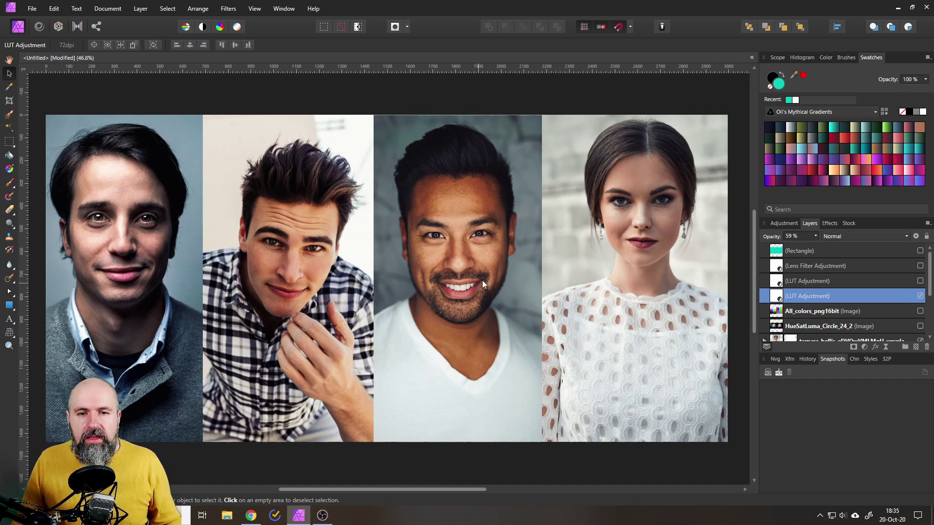
{"action": "double_click", "coordinate": [780, 297]}
{"action": "left_click", "coordinate": [593, 373]}
{"action": "left_click_drag", "start_coordinate": [594, 384], "coordinate": [675, 386]}
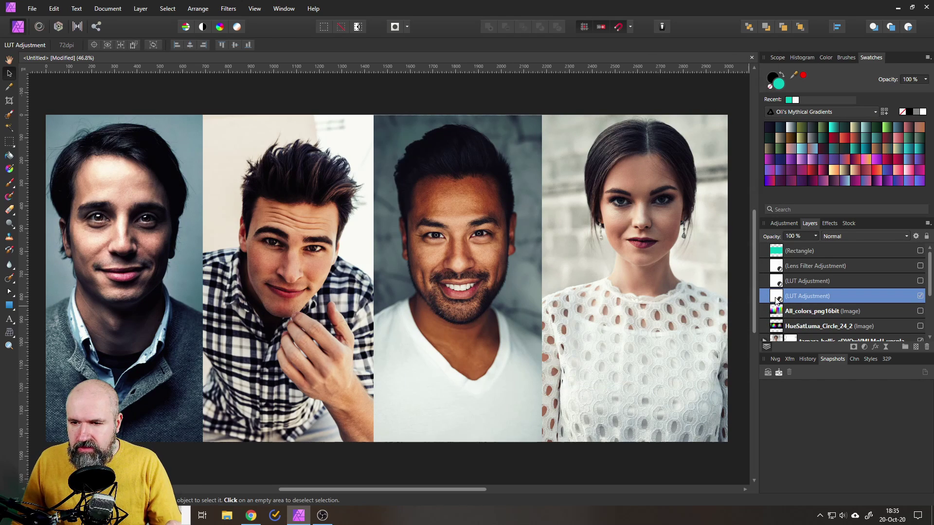
{"action": "right_click", "coordinate": [778, 298]}
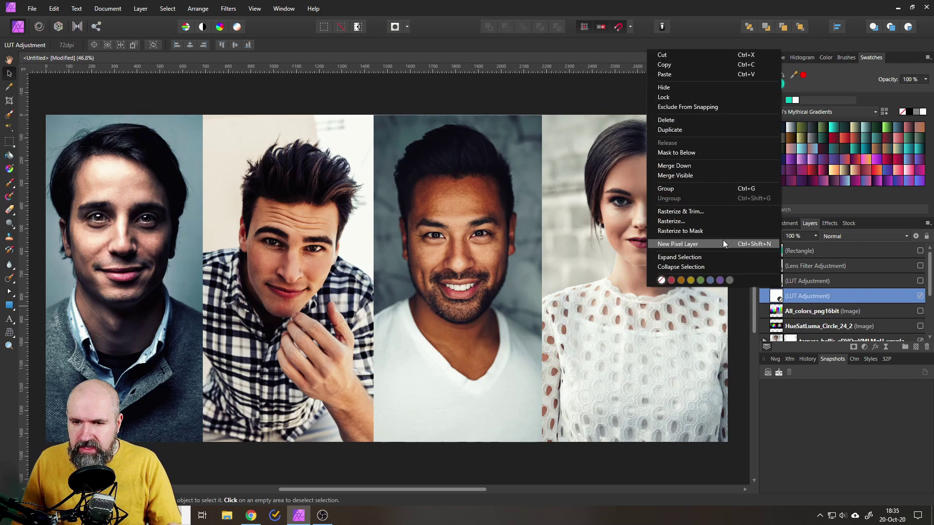
{"action": "left_click", "coordinate": [670, 129]}
{"action": "right_click", "coordinate": [776, 296]}
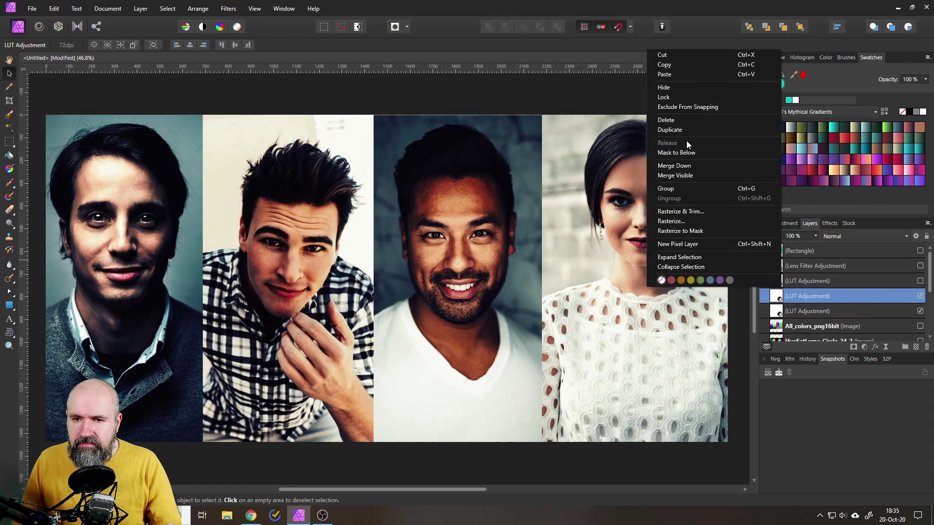
{"action": "left_click", "coordinate": [675, 131]}
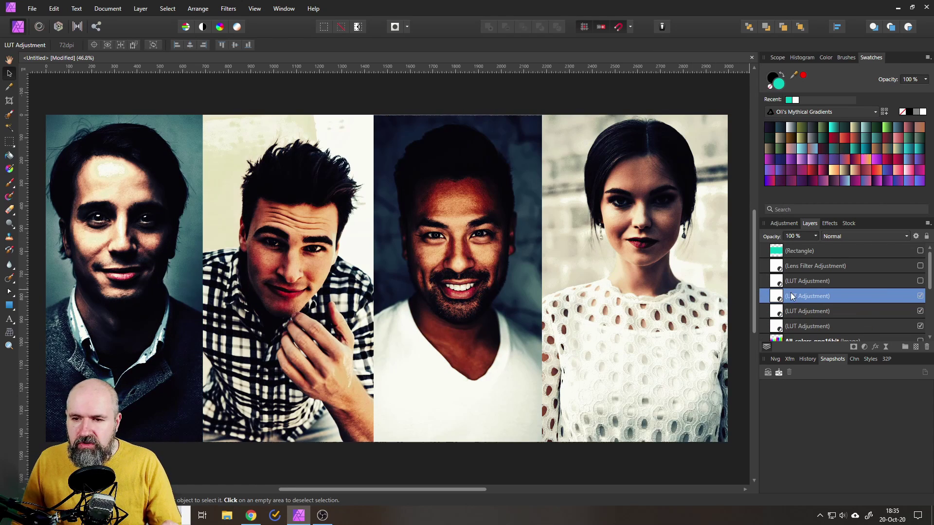
{"action": "left_click", "coordinate": [32, 10]}
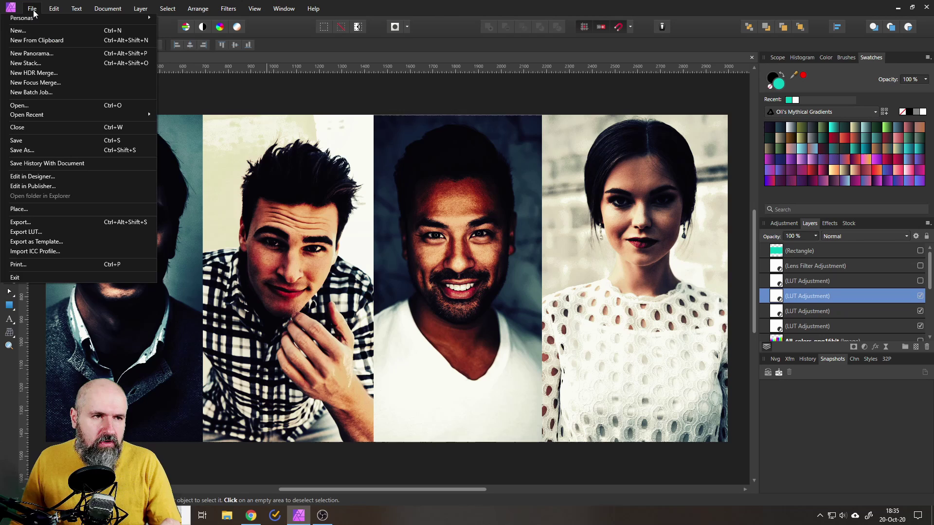
{"action": "left_click", "coordinate": [49, 232]}
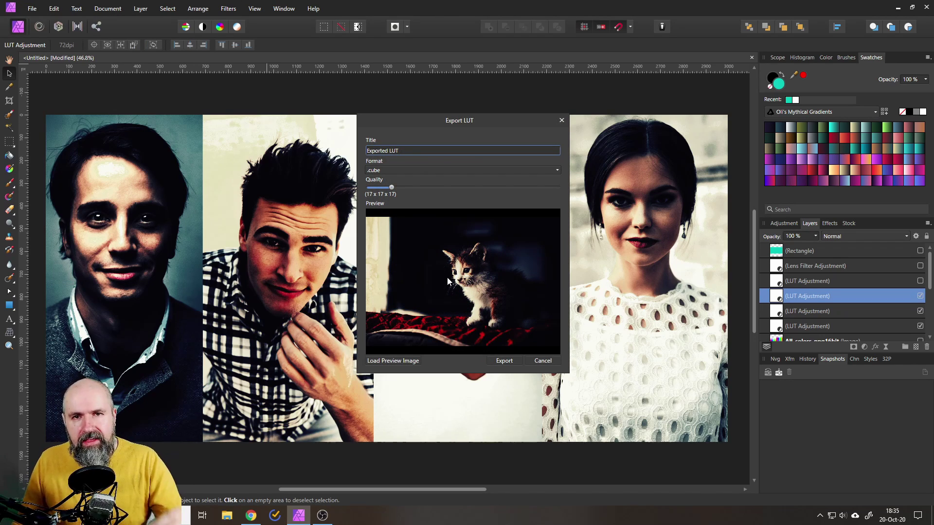
{"action": "left_click", "coordinate": [542, 361]}
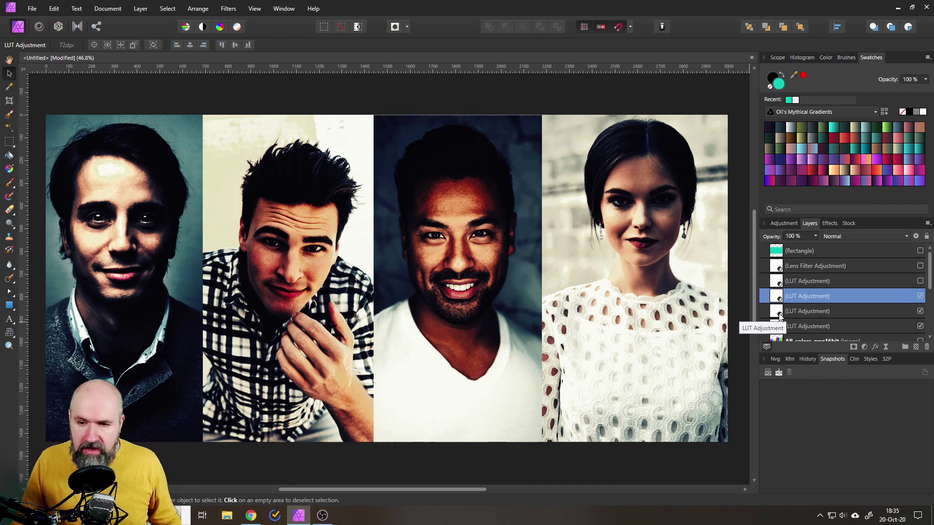
{"action": "left_click", "coordinate": [779, 315], "text": "shift"}
Delete the duplicate LUT layers and lower the Pola-Flynd Portrait LUT's opacity to 69%.
{"action": "left_click", "coordinate": [926, 347]}
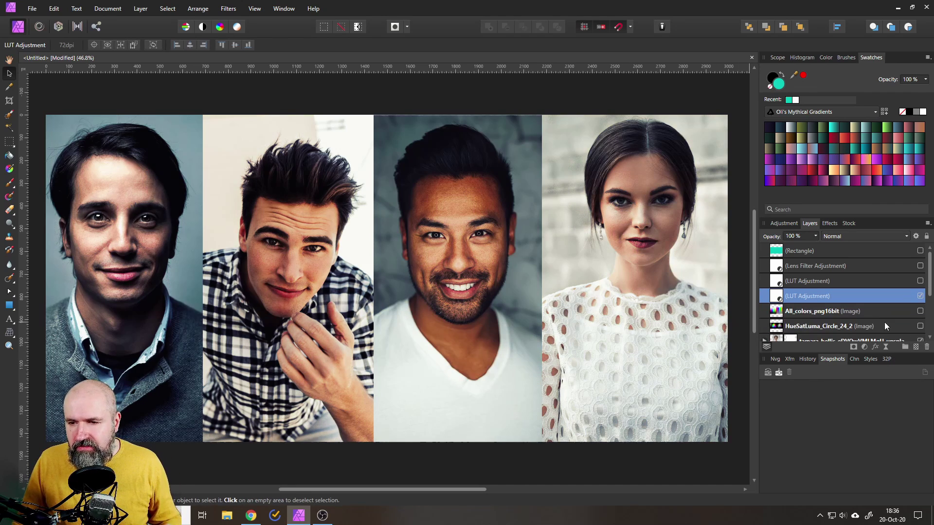
{"action": "double_click", "coordinate": [776, 296]}
{"action": "left_click", "coordinate": [593, 373]}
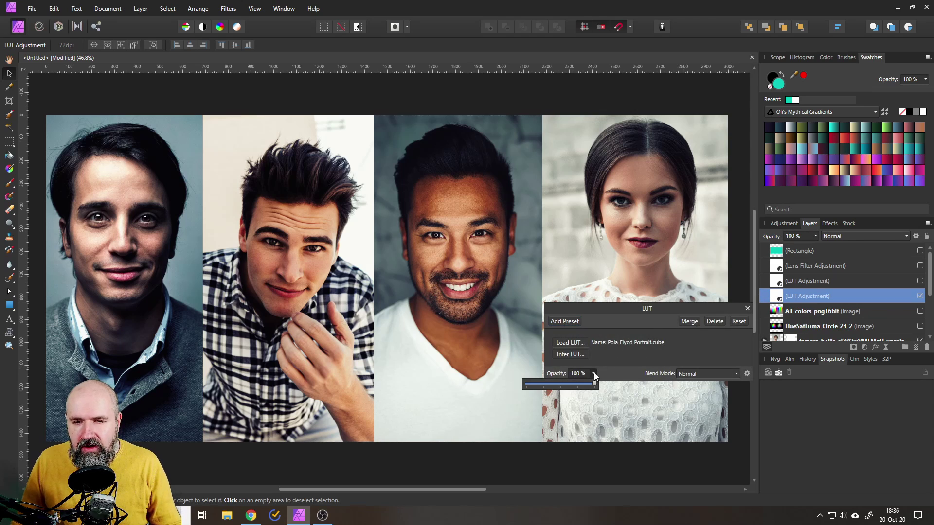
{"action": "left_click_drag", "start_coordinate": [593, 384], "coordinate": [574, 387]}
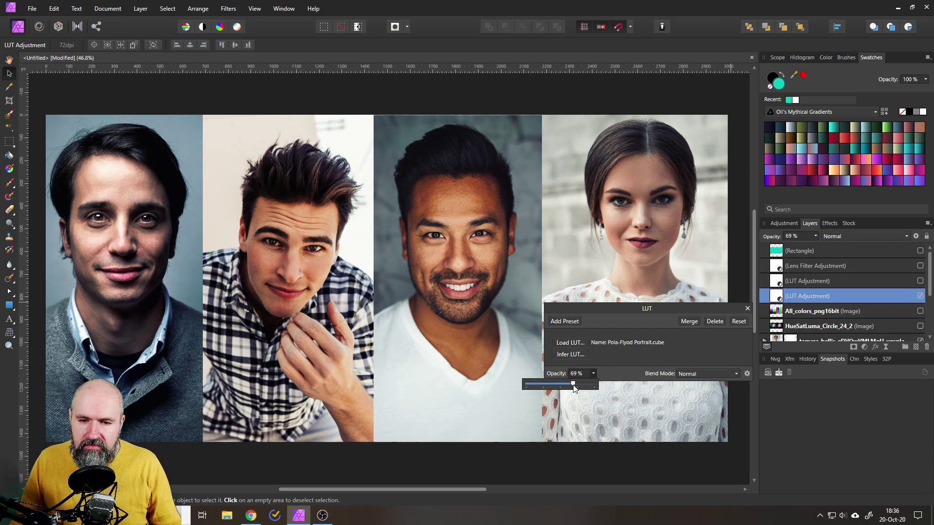
{"action": "left_click", "coordinate": [748, 309]}
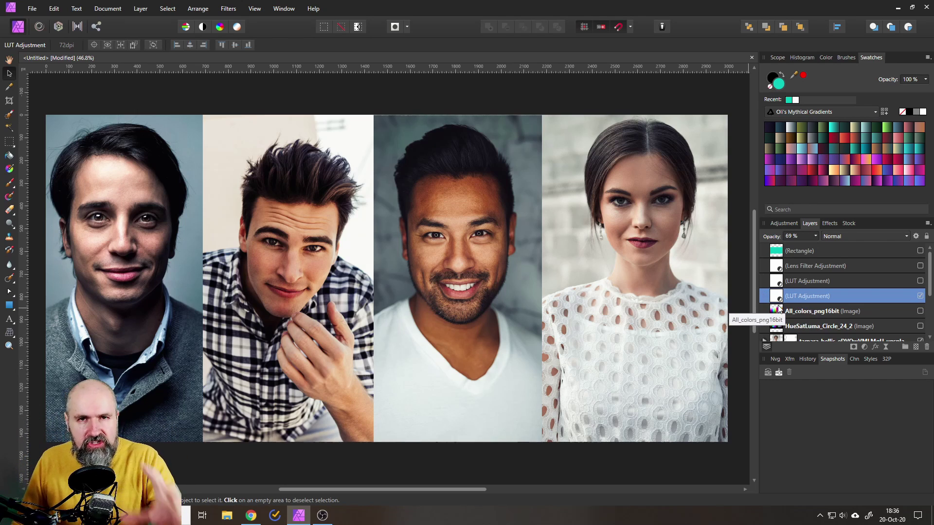
{"action": "left_click", "coordinate": [31, 9]}
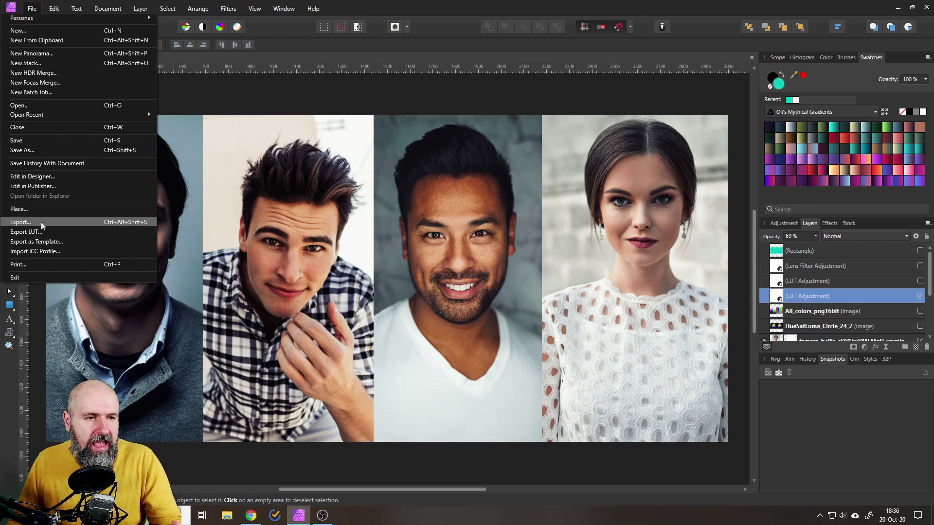
{"action": "left_click", "coordinate": [43, 232]}
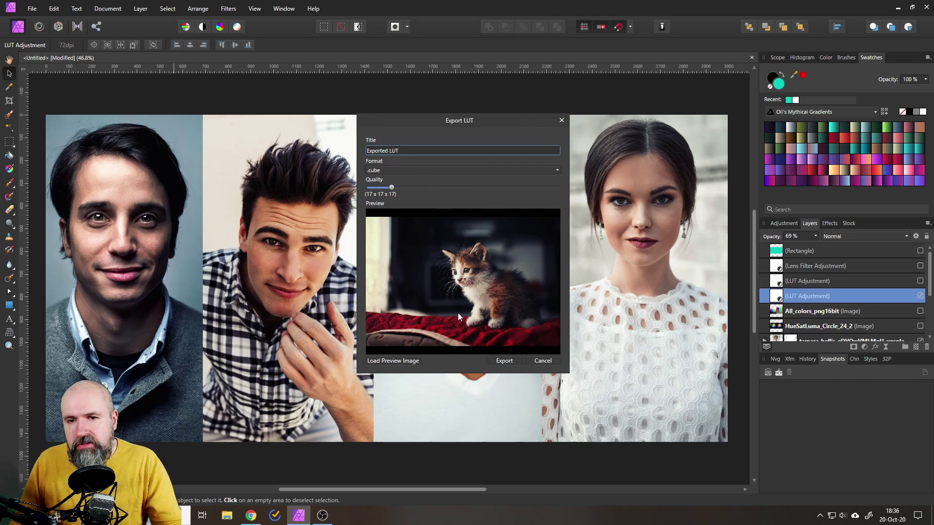
{"action": "left_click", "coordinate": [542, 361]}
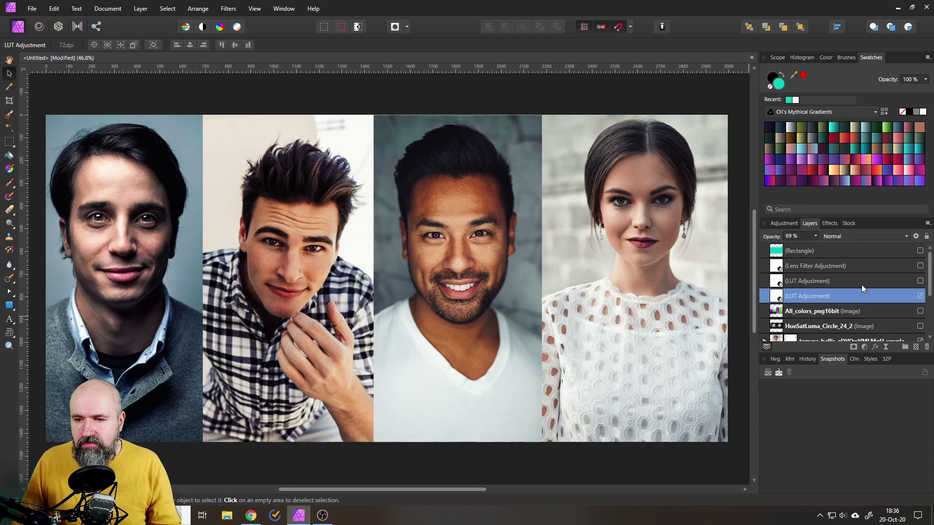
Show the upper Analog Film 1 LUT layer and check its 39% opacity setting.
{"action": "left_click", "coordinate": [919, 282]}
{"action": "double_click", "coordinate": [779, 281]}
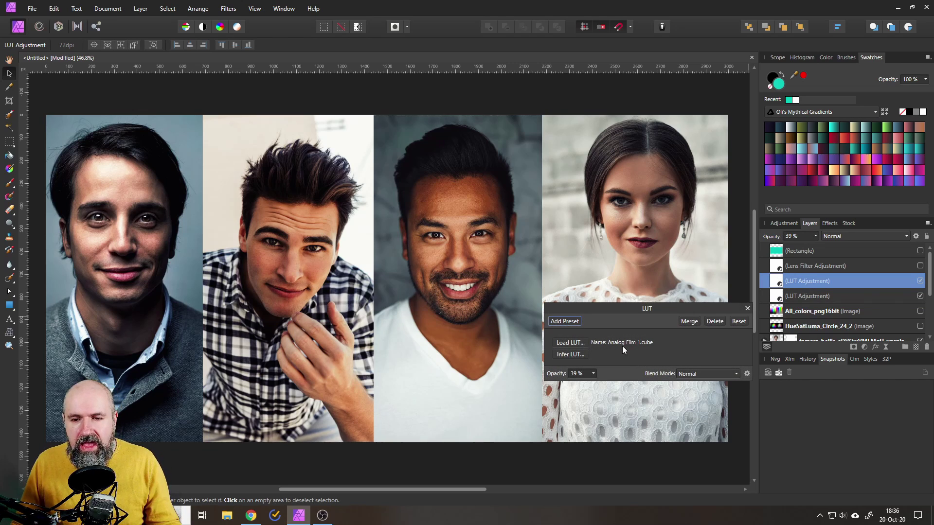
{"action": "left_click", "coordinate": [747, 309]}
Toggle the upper and lower LUT layers off and on to compare the grades.
{"action": "left_click", "coordinate": [919, 281]}
{"action": "left_click", "coordinate": [919, 281]}
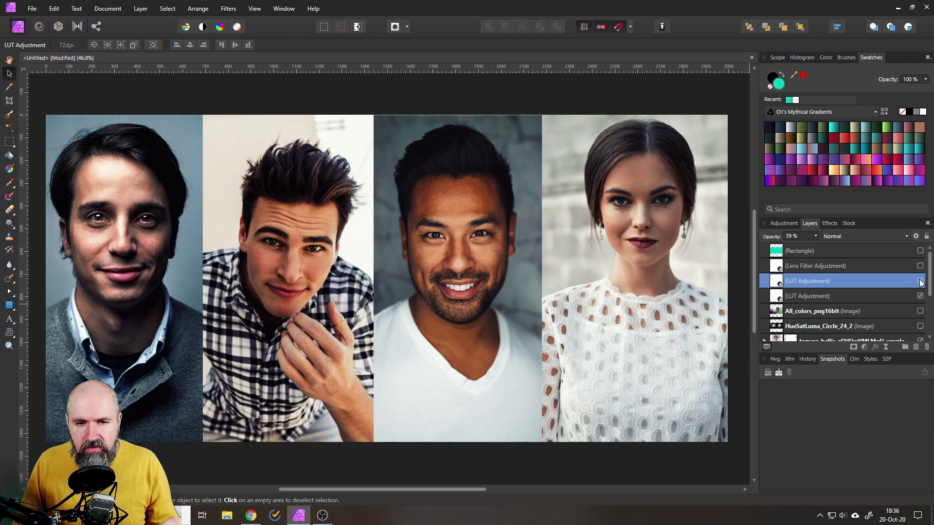
{"action": "left_click", "coordinate": [920, 297]}
{"action": "left_click", "coordinate": [921, 297]}
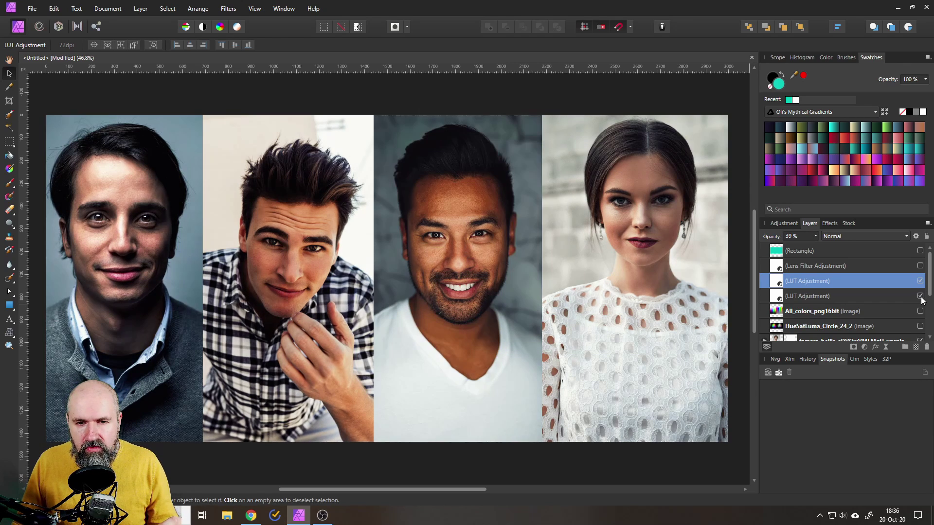
{"action": "left_click", "coordinate": [920, 298]}
{"action": "left_click", "coordinate": [920, 298]}
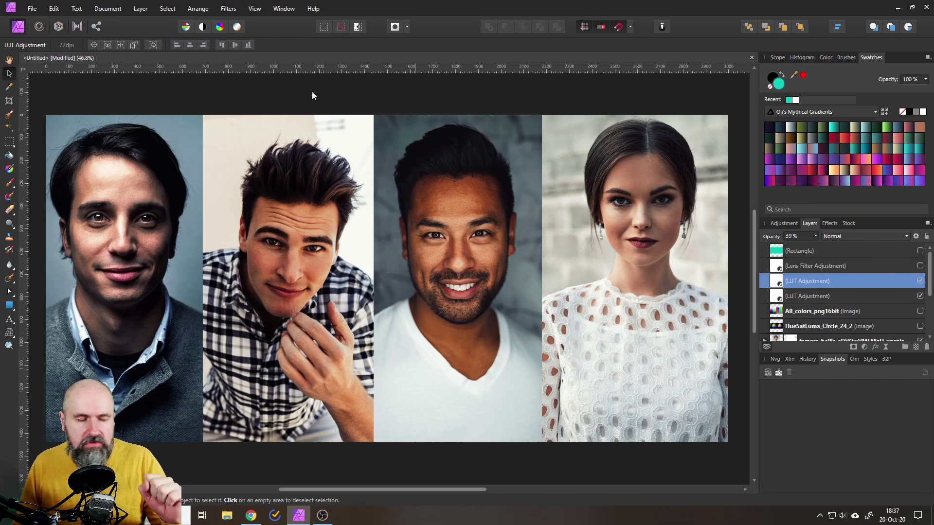
{"action": "left_click", "coordinate": [31, 10]}
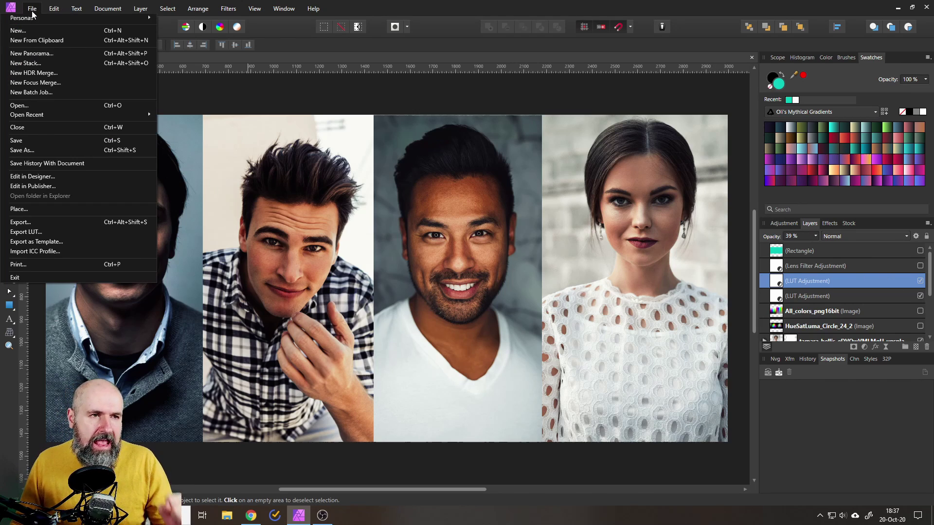
{"action": "left_click", "coordinate": [59, 231]}
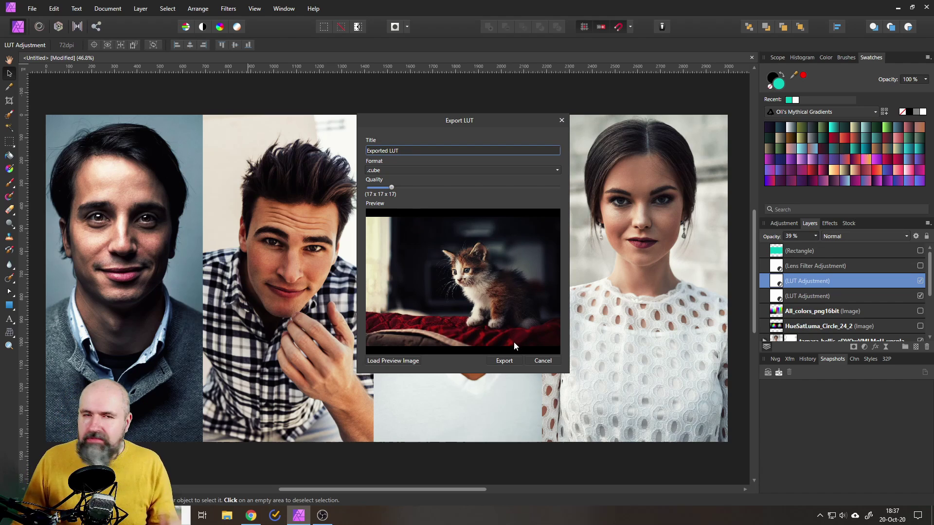
{"action": "left_click", "coordinate": [541, 362]}
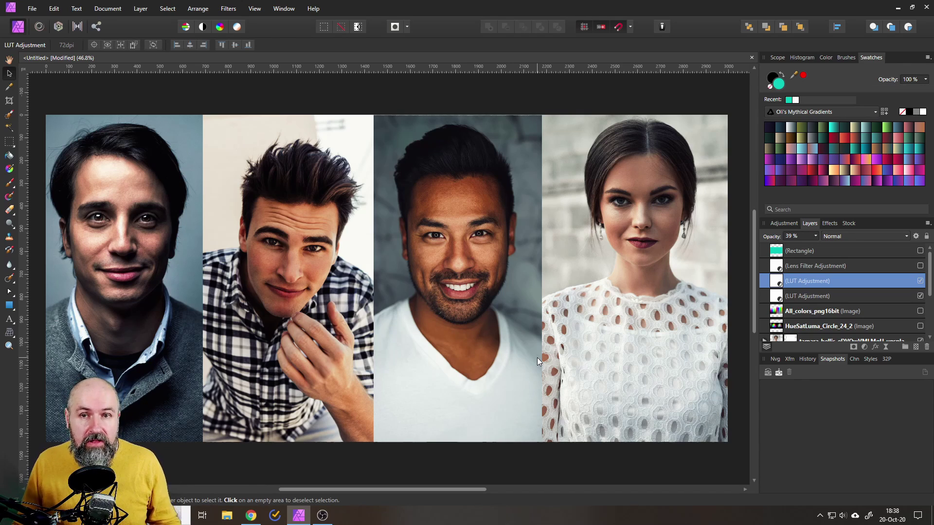
{"action": "left_click", "coordinate": [865, 347]}
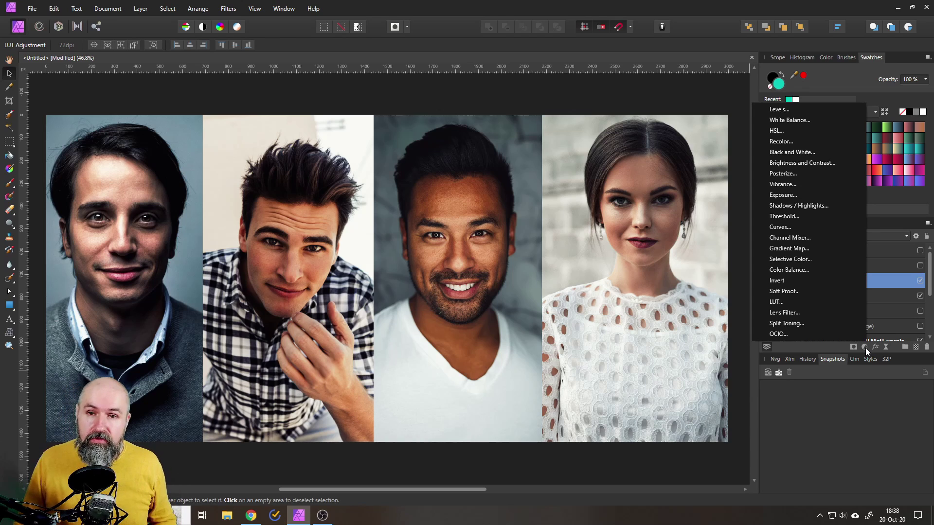
{"action": "left_click", "coordinate": [865, 349]}
{"action": "left_click", "coordinate": [865, 348]}
{"action": "left_click", "coordinate": [845, 420]}
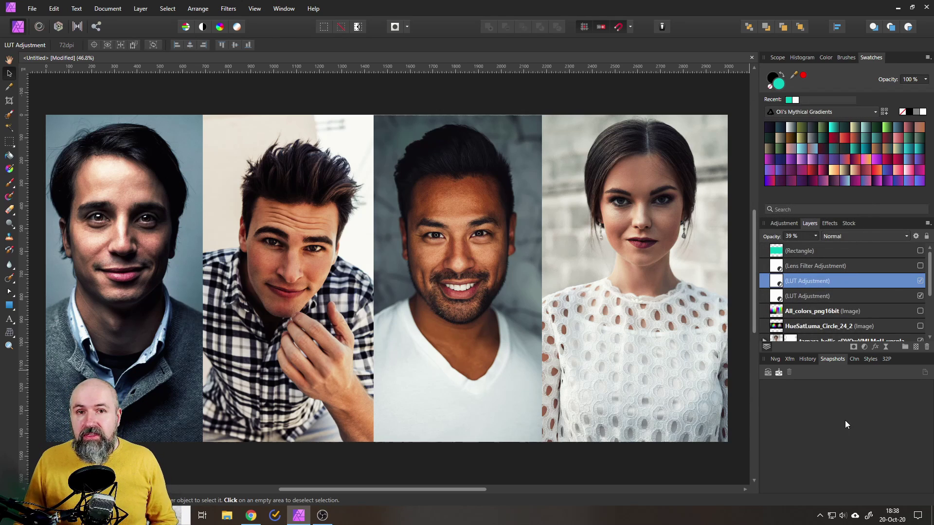